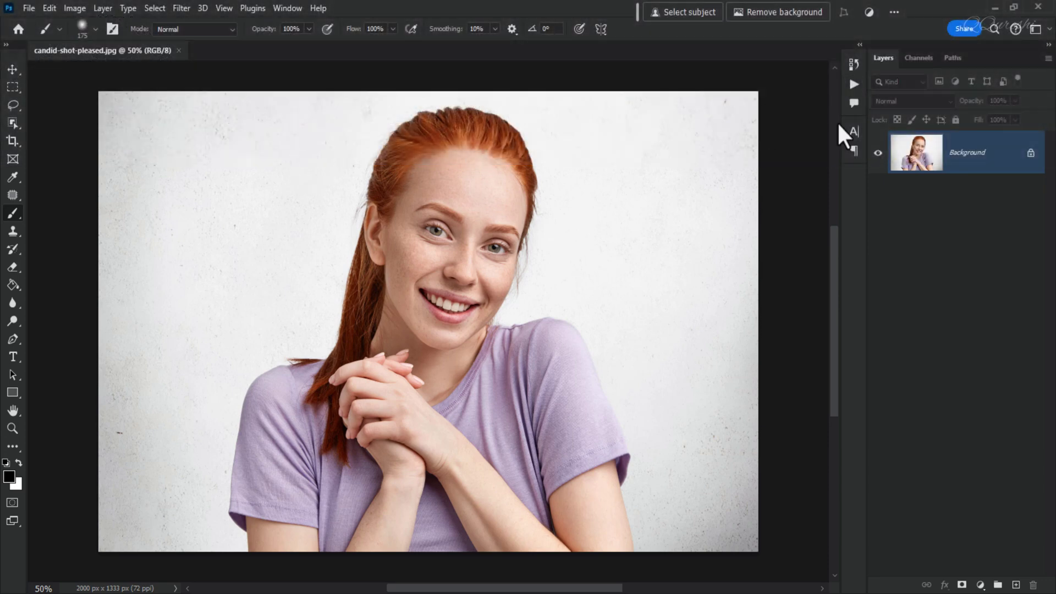
Step: Crop the image at a 3000 by 2000 ratio, extending the canvas beyond the photo's upper and side edges to about 2156 by 1437 px
{"action": "left_click", "coordinate": [851, 85]}
{"action": "left_click", "coordinate": [12, 138]}
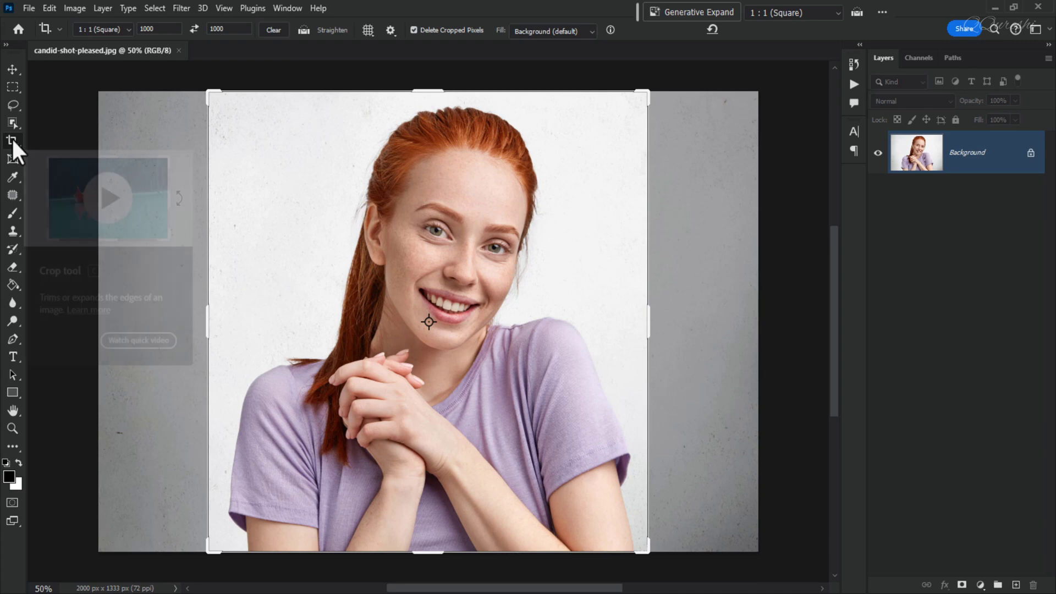
{"action": "left_click", "coordinate": [130, 30]}
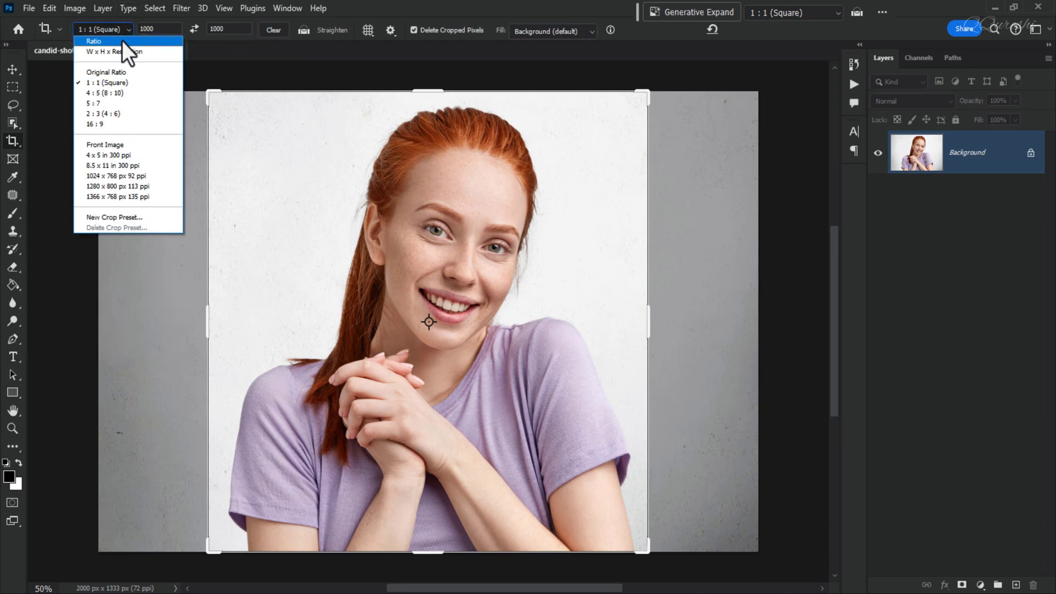
{"action": "left_click", "coordinate": [122, 42]}
{"action": "double_click", "coordinate": [142, 31]}
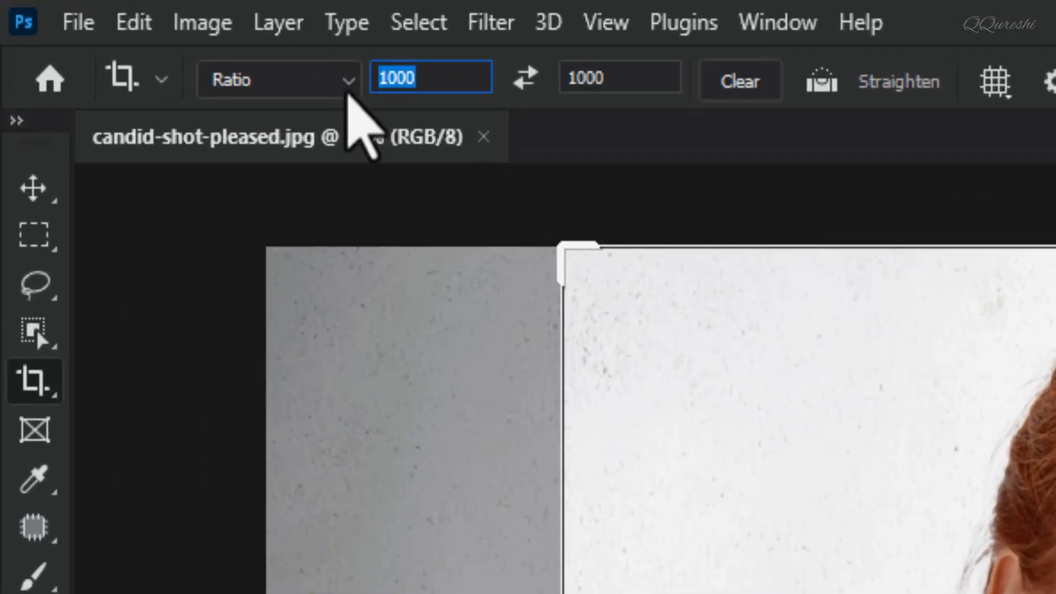
{"action": "type", "text": "3000"}
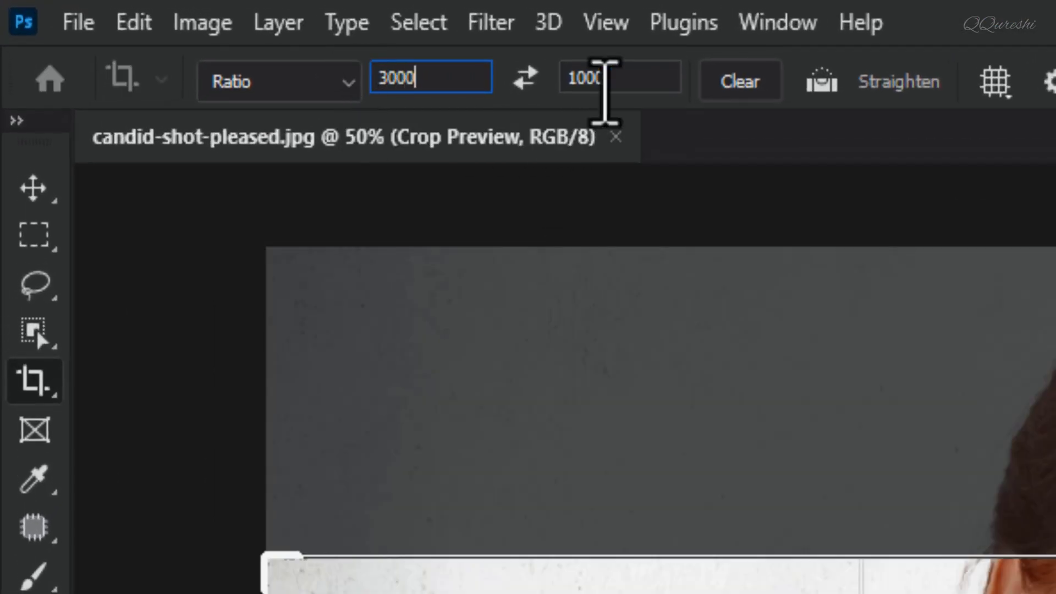
{"action": "double_click", "coordinate": [582, 77]}
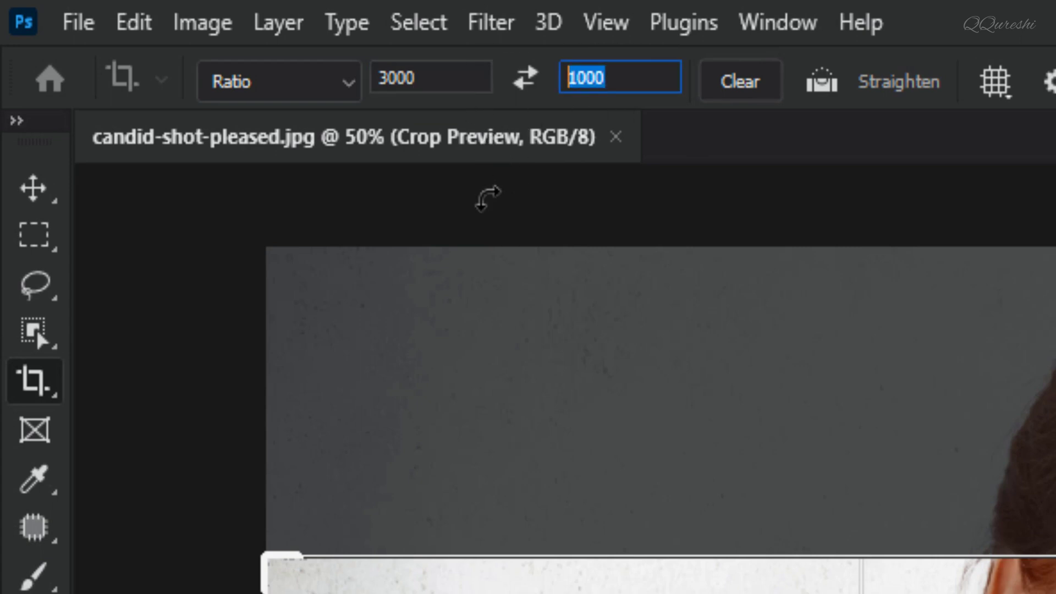
{"action": "type", "text": "2000"}
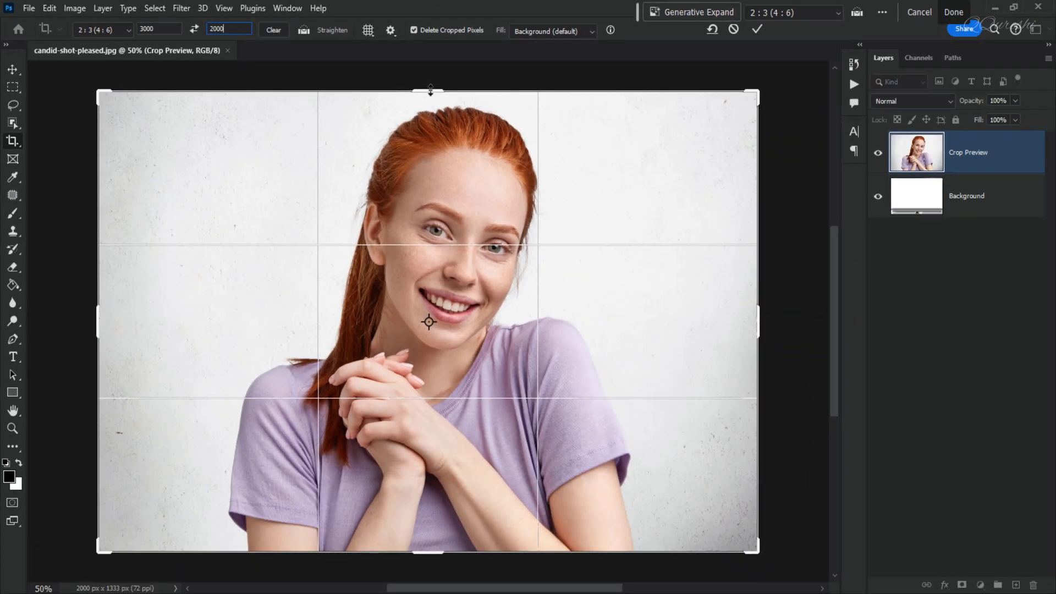
{"action": "left_click_drag", "start_coordinate": [430, 91], "coordinate": [435, 73]}
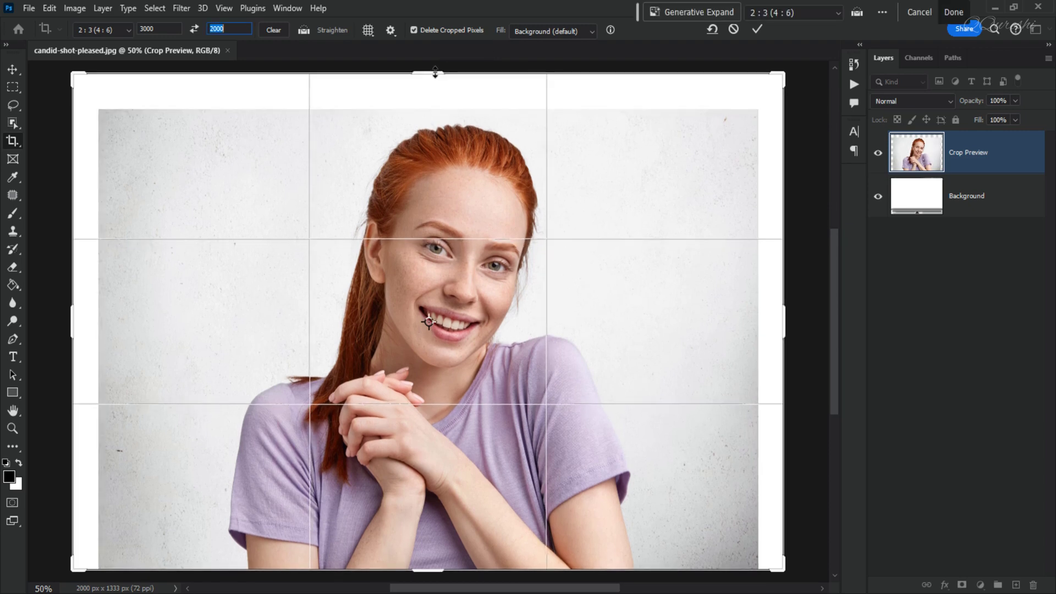
{"action": "left_click", "coordinate": [758, 29]}
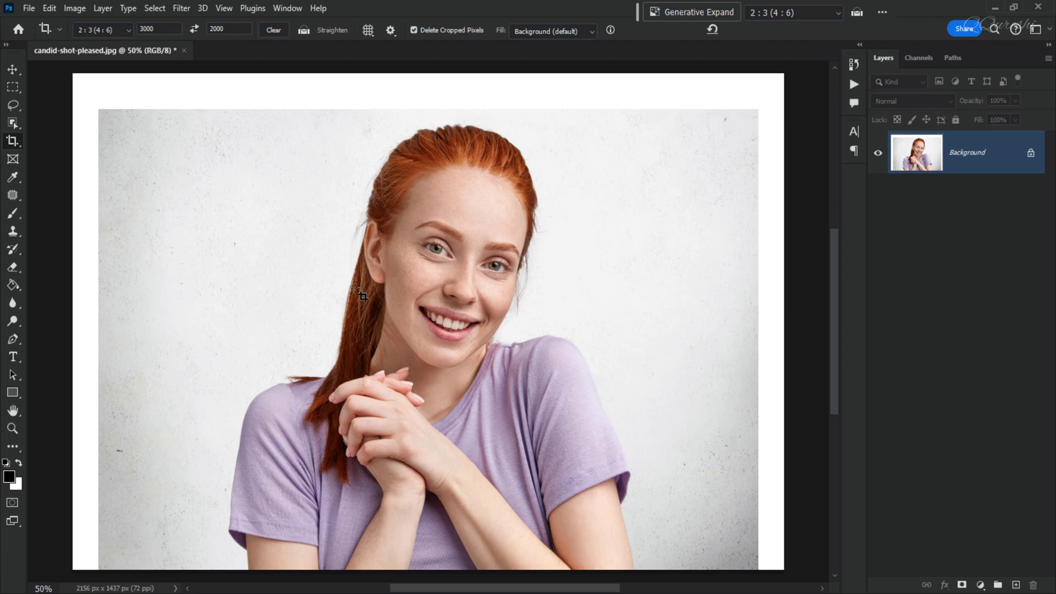
Step: Select the woman automatically with the Select Subject command
{"action": "key", "text": "ctrl+minus"}
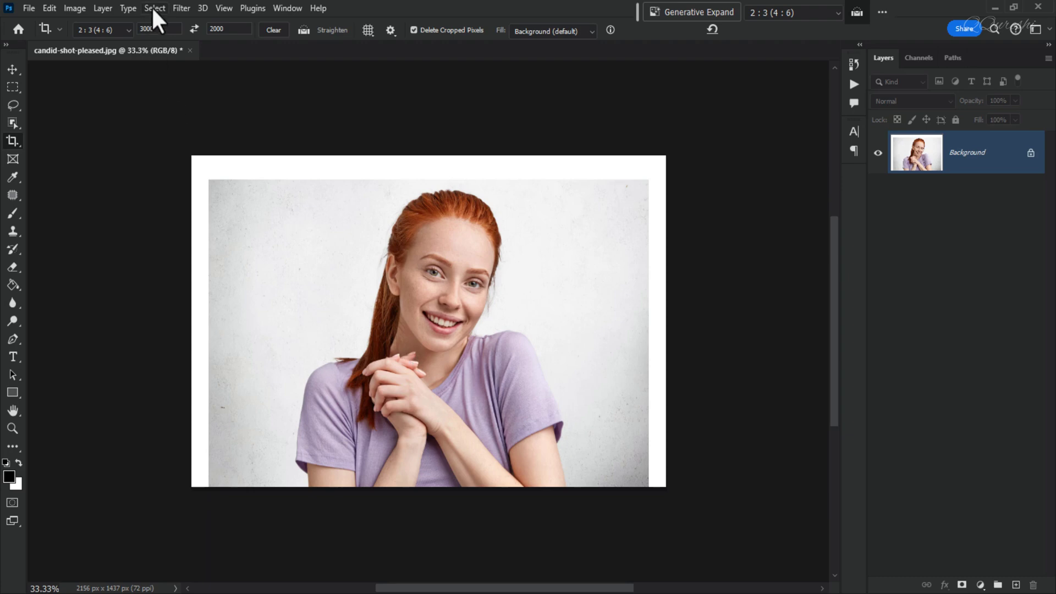
{"action": "left_click", "coordinate": [12, 69]}
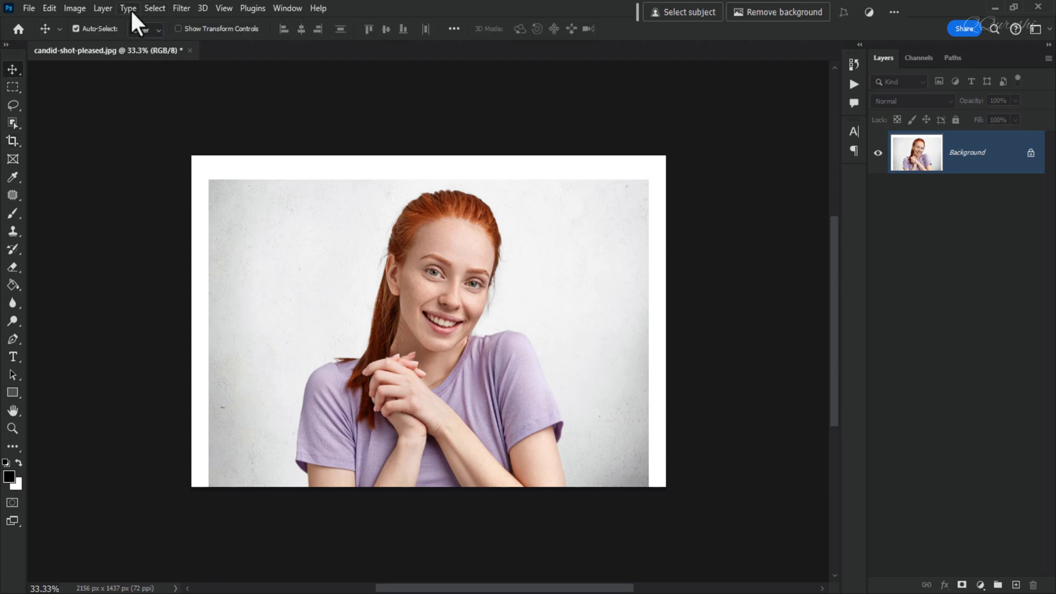
{"action": "left_click", "coordinate": [148, 7]}
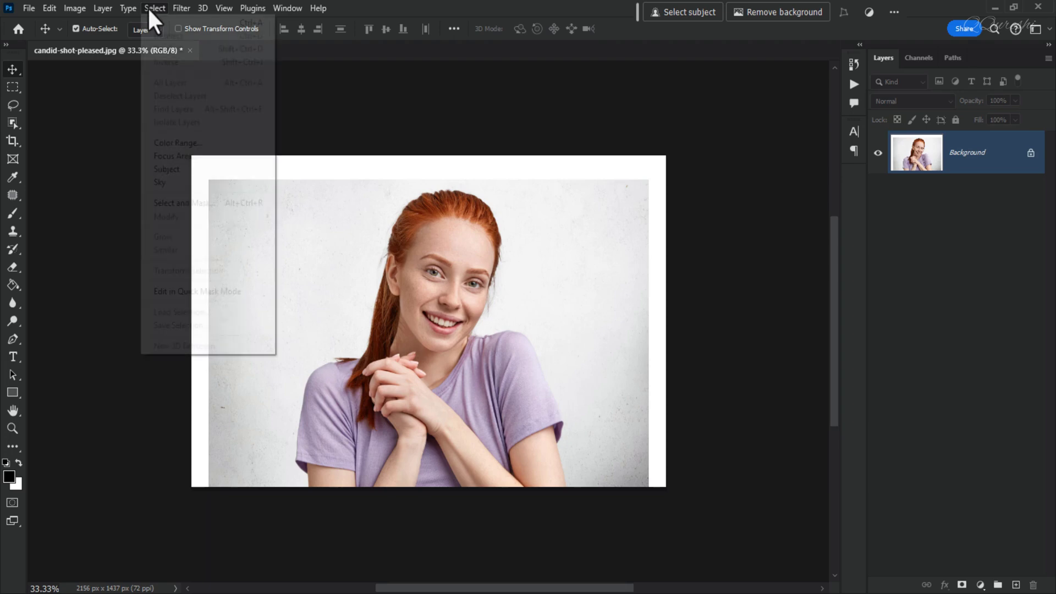
{"action": "left_click", "coordinate": [176, 171]}
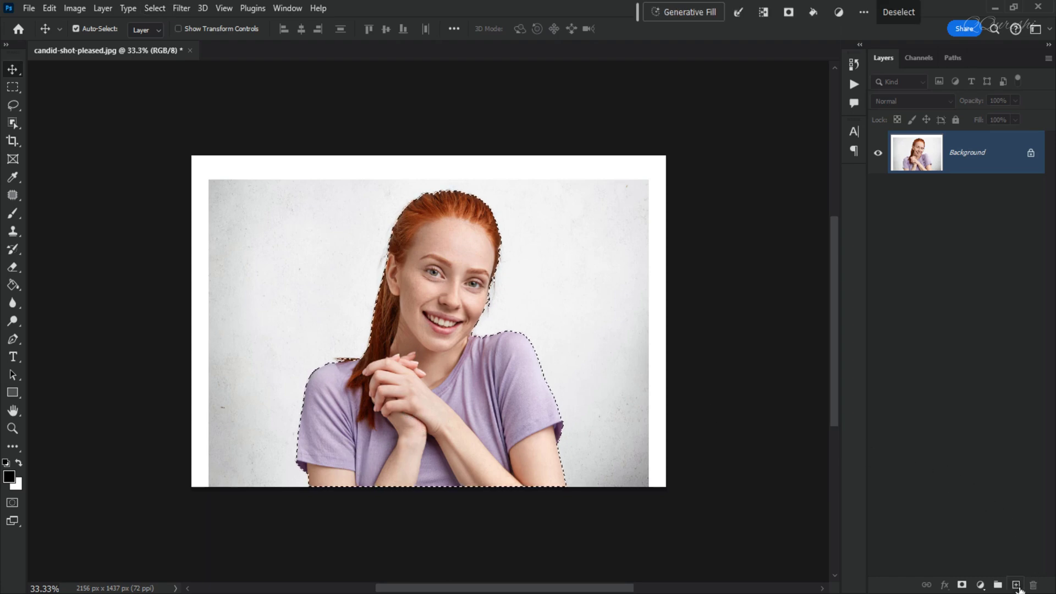
Step: Add a new empty layer above the background and name it paint
{"action": "left_click", "coordinate": [1017, 585]}
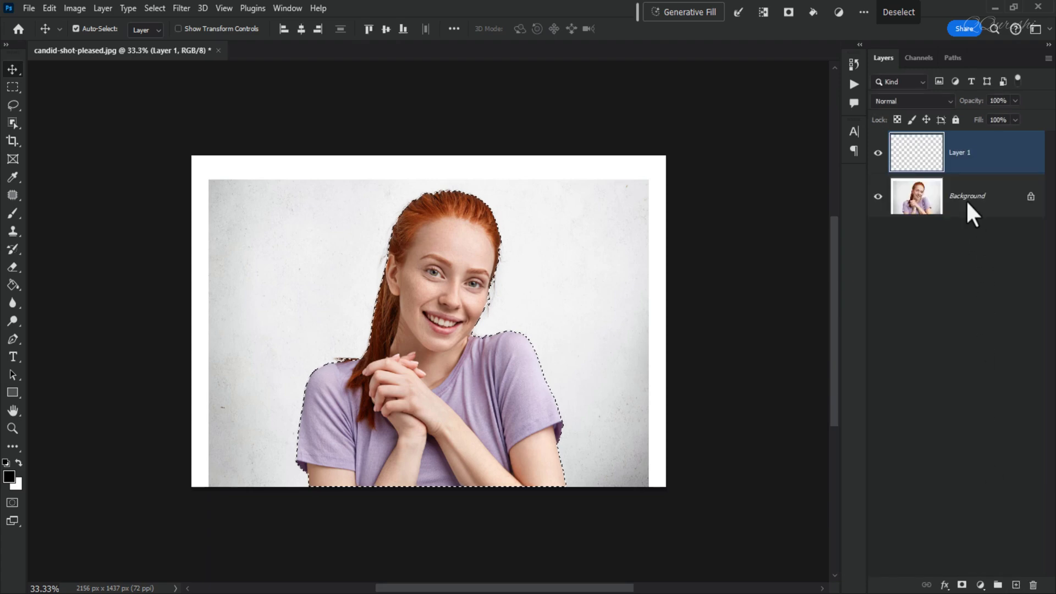
{"action": "double_click", "coordinate": [960, 153]}
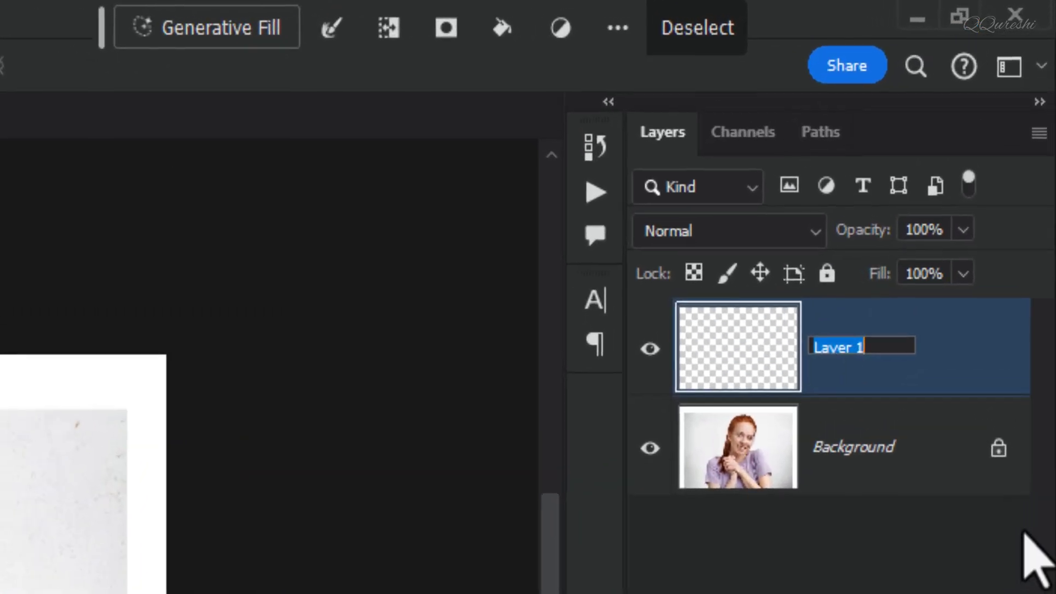
{"action": "type", "text": "paint"}
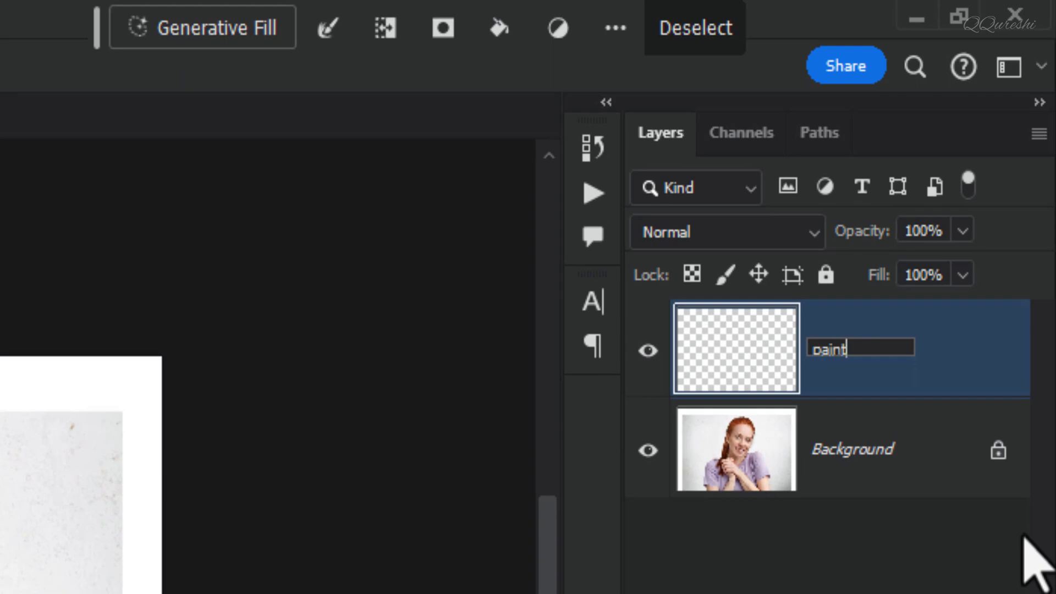
{"action": "key", "text": "Return"}
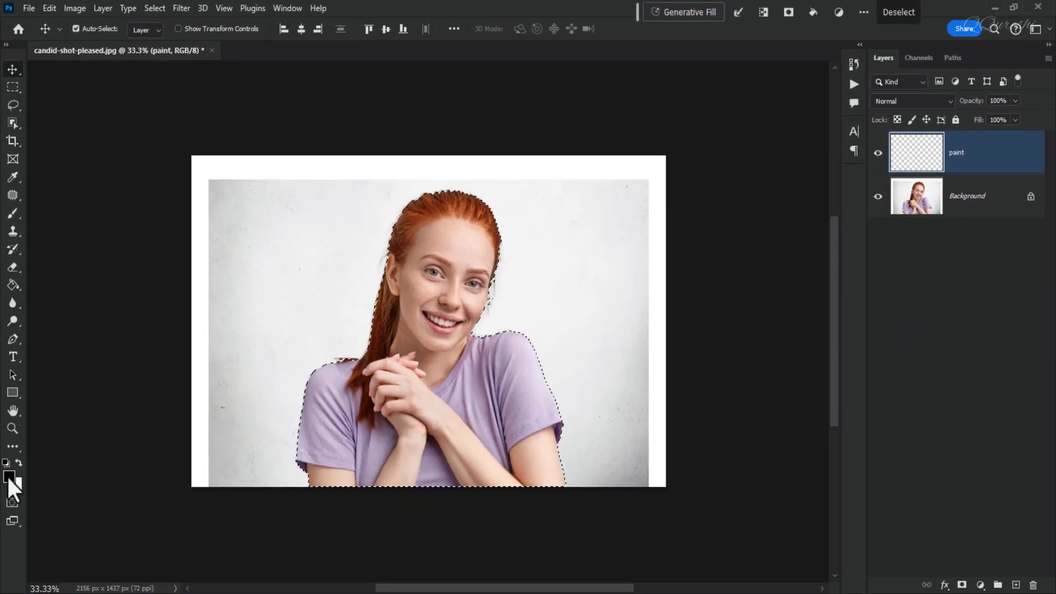
Step: Fill the subject selection on the paint layer with purple a100ff using the Paint Bucket tool
{"action": "left_click", "coordinate": [9, 478]}
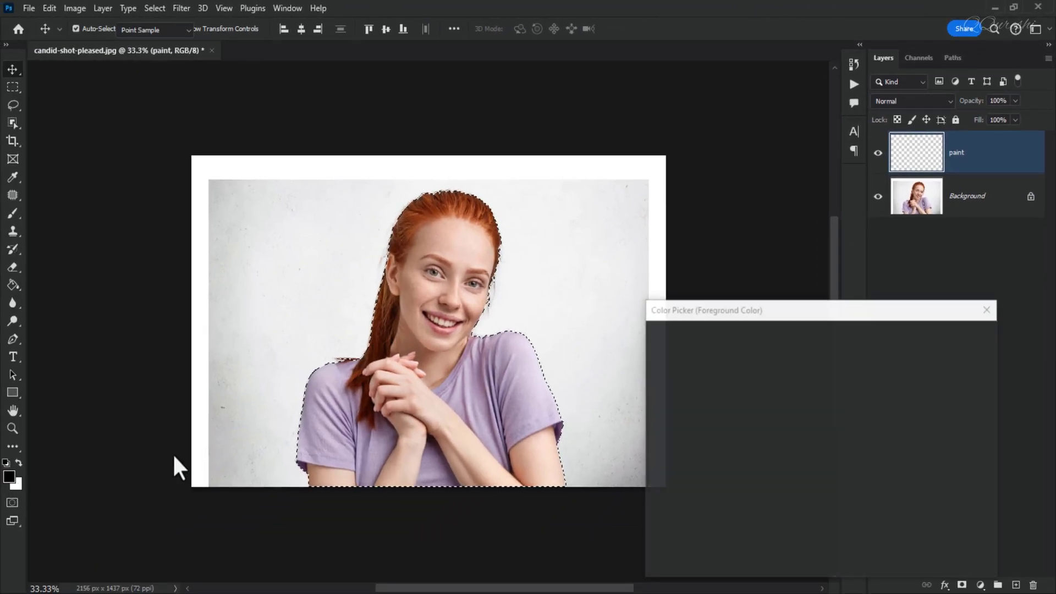
{"action": "left_click", "coordinate": [443, 464]}
{"action": "left_click_drag", "start_coordinate": [789, 355], "coordinate": [838, 315]}
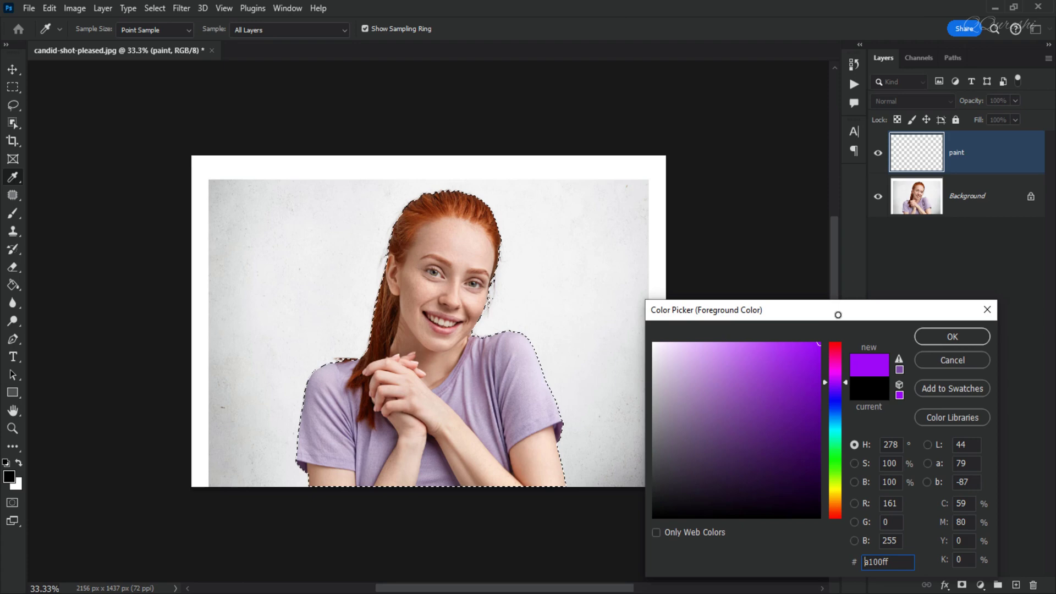
{"action": "left_click", "coordinate": [949, 333]}
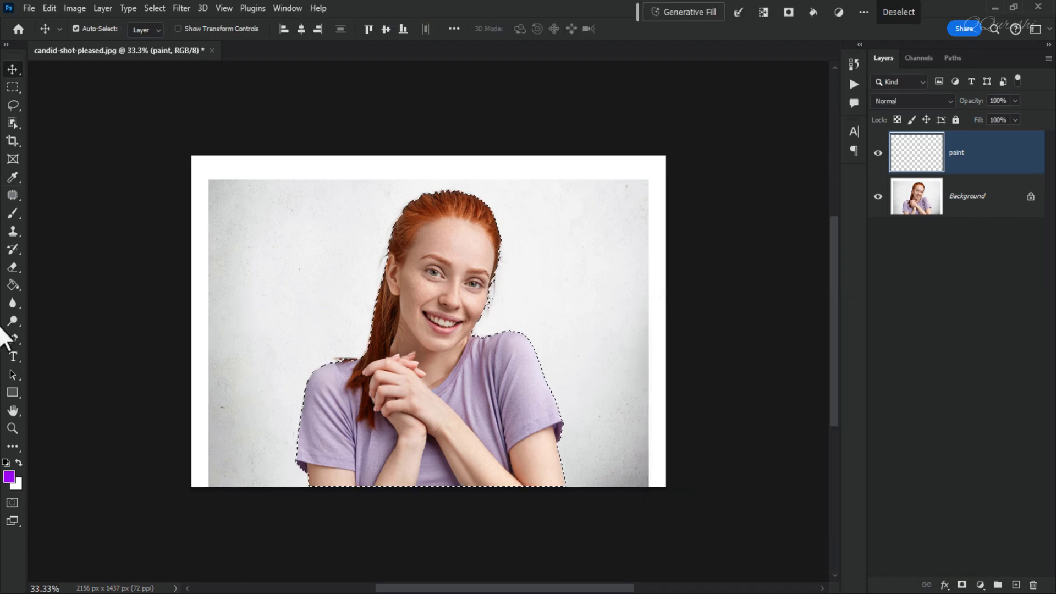
{"action": "left_click", "coordinate": [11, 284]}
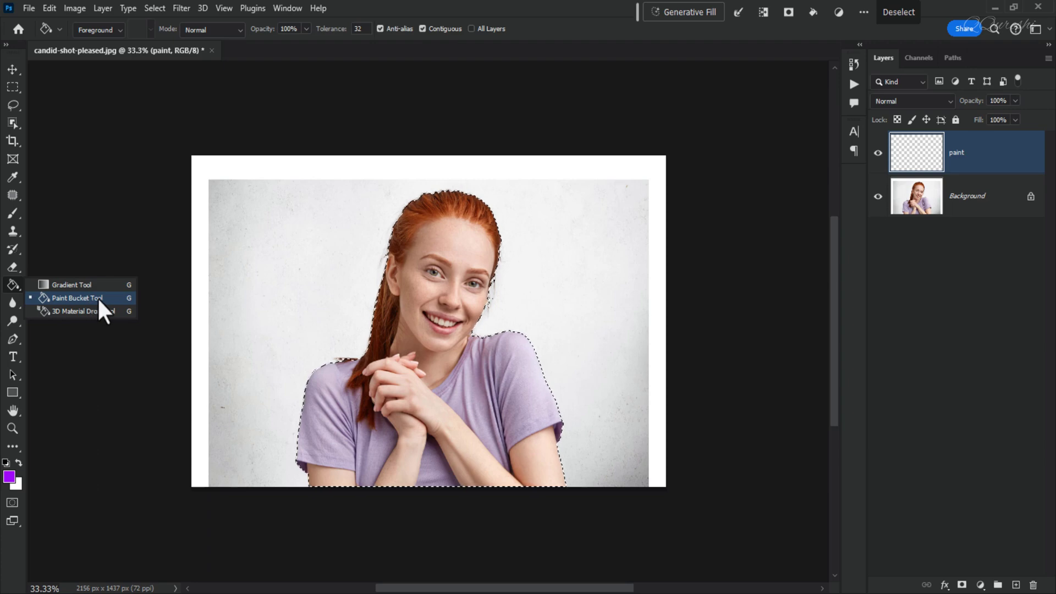
{"action": "left_click", "coordinate": [97, 297]}
{"action": "left_click", "coordinate": [434, 293]}
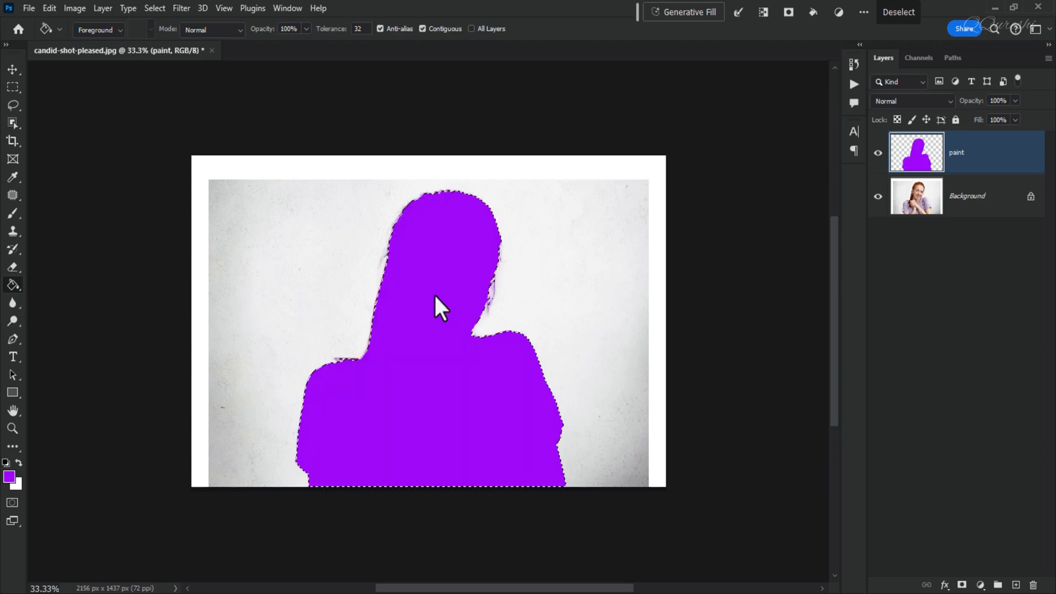
Step: Softly erase the lower edge of the purple fill with a 300 px eraser brush and clear the selection
{"action": "left_click", "coordinate": [12, 268]}
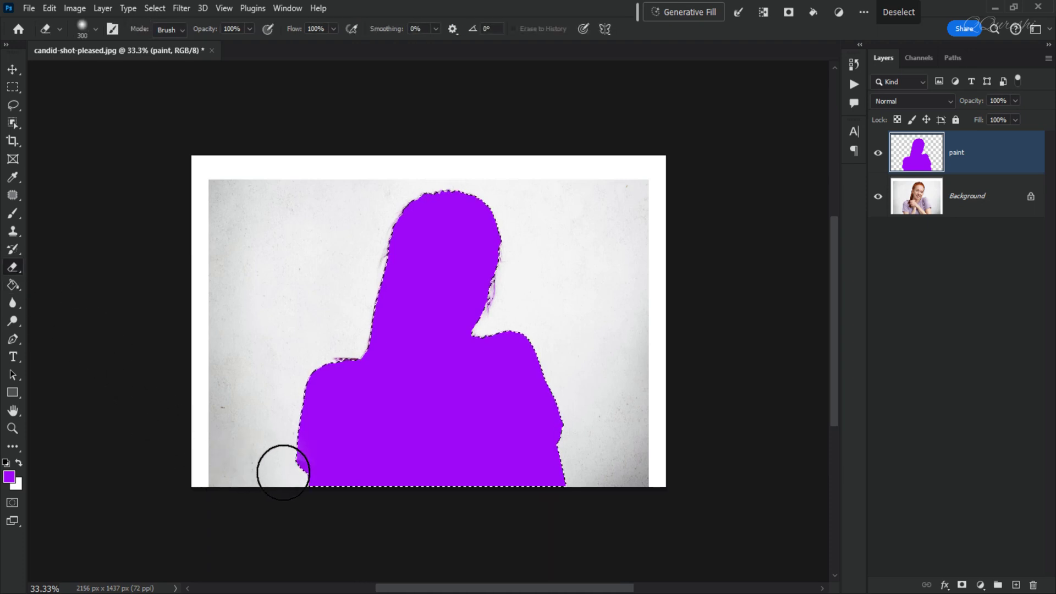
{"action": "left_click_drag", "start_coordinate": [283, 472], "coordinate": [340, 499]}
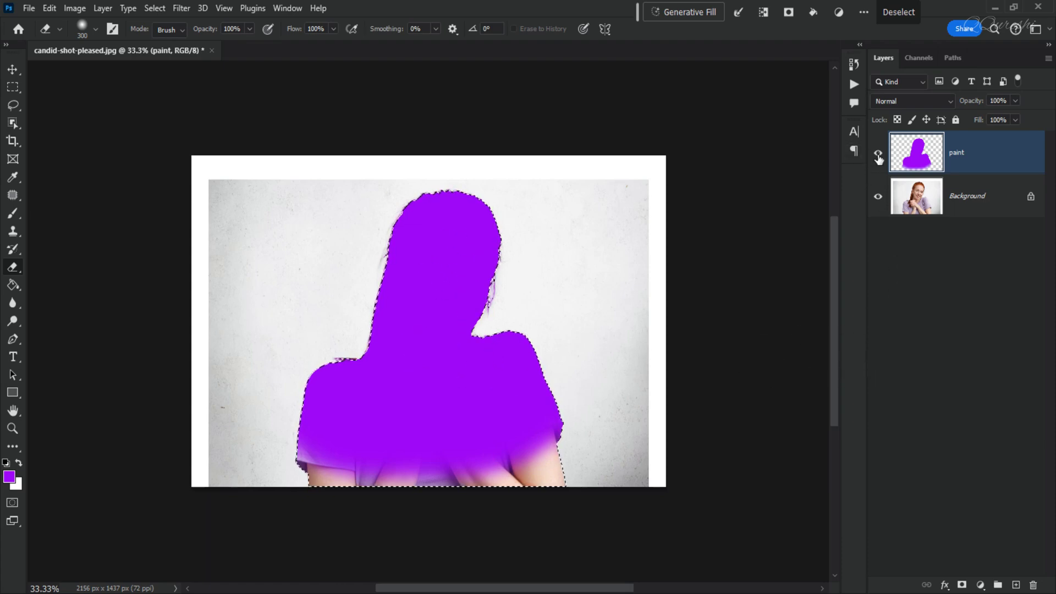
{"action": "key", "text": "ctrl+d"}
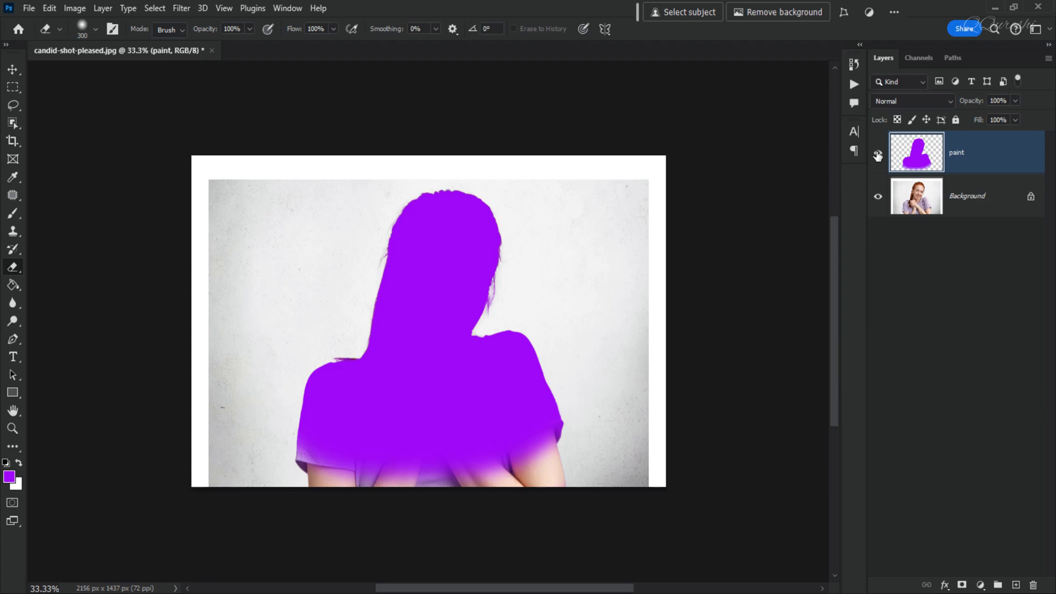
Step: Hide the paint layer and run the Play me action from the Ink Canvas Art set
{"action": "left_click", "coordinate": [877, 156]}
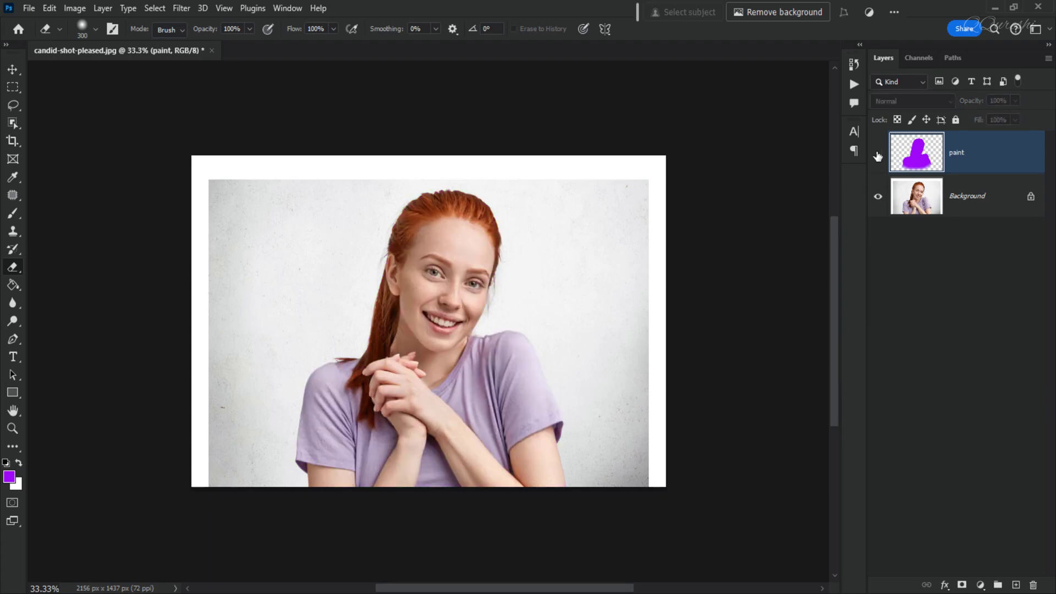
{"action": "left_click", "coordinate": [851, 84]}
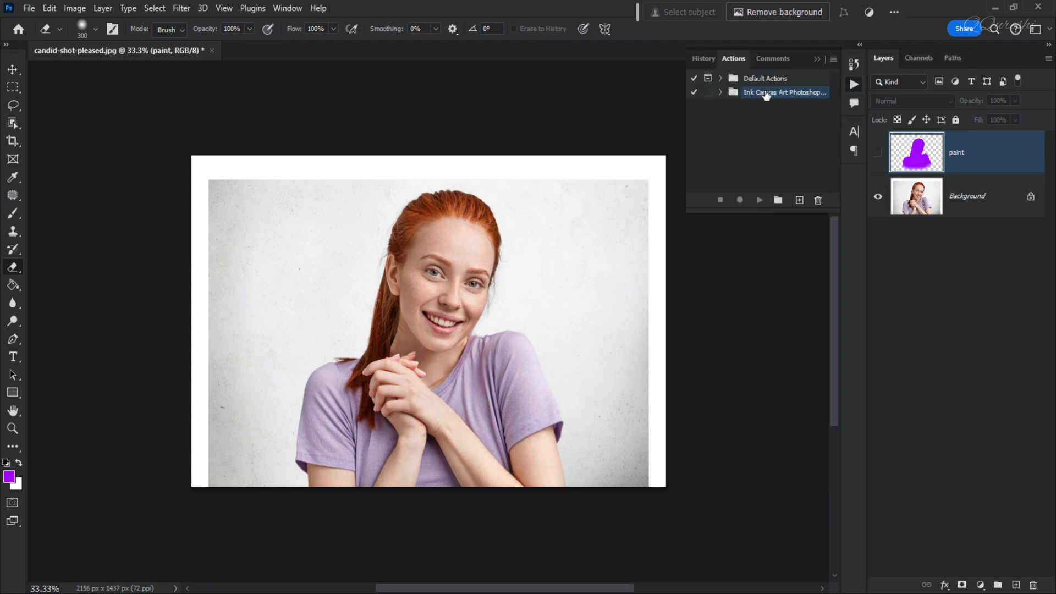
{"action": "left_click", "coordinate": [96, 29]}
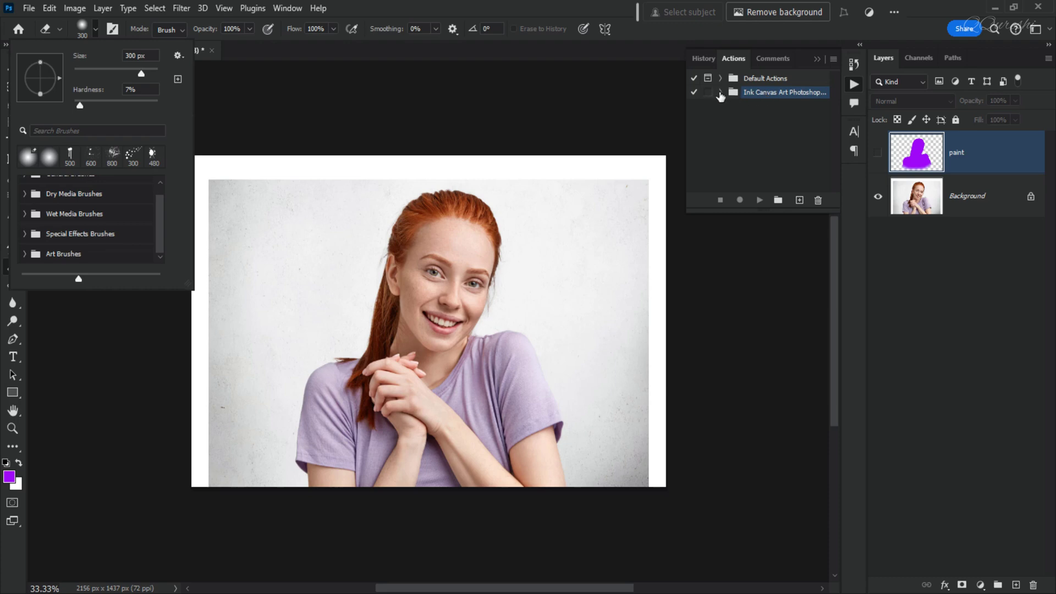
{"action": "left_click", "coordinate": [721, 95]}
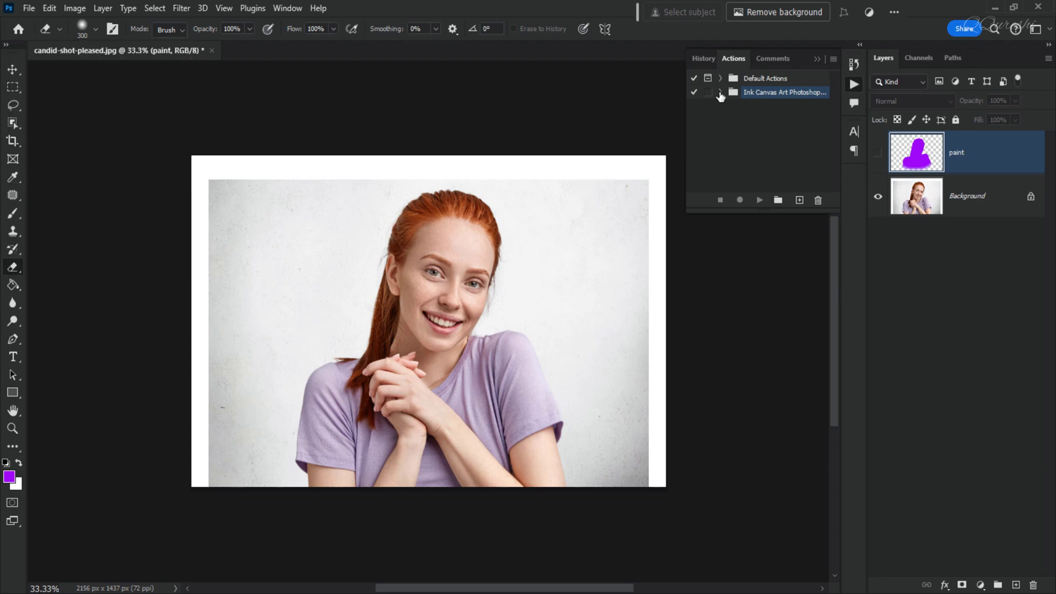
{"action": "left_click", "coordinate": [721, 93]}
{"action": "left_click", "coordinate": [753, 107]}
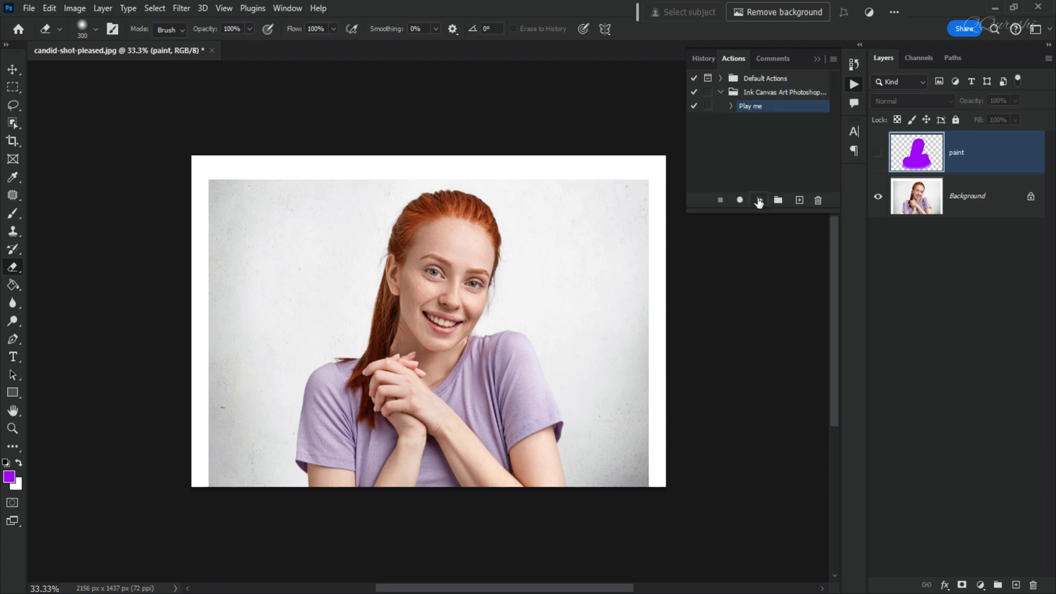
{"action": "left_click", "coordinate": [759, 201]}
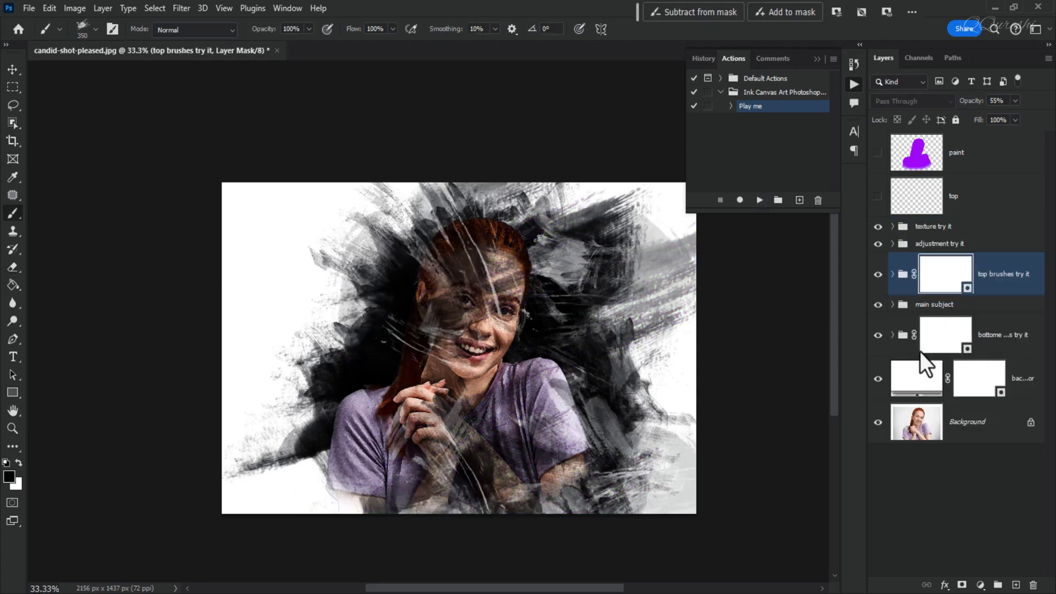
{"action": "left_click", "coordinate": [817, 59]}
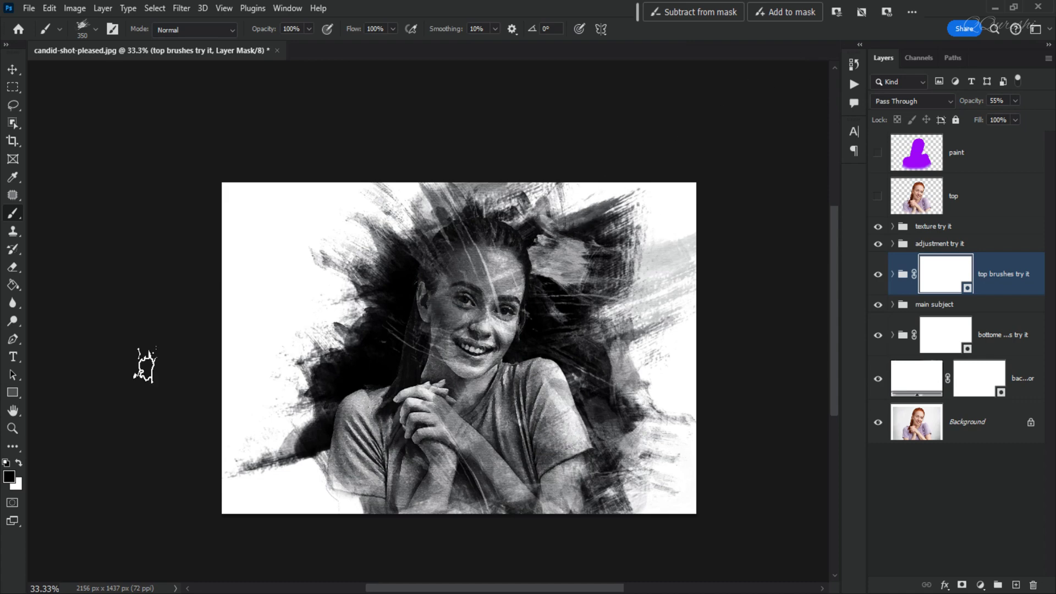
Step: Examine the generated artwork and the layers inside the texture try it group
{"action": "key", "text": "ctrl+0"}
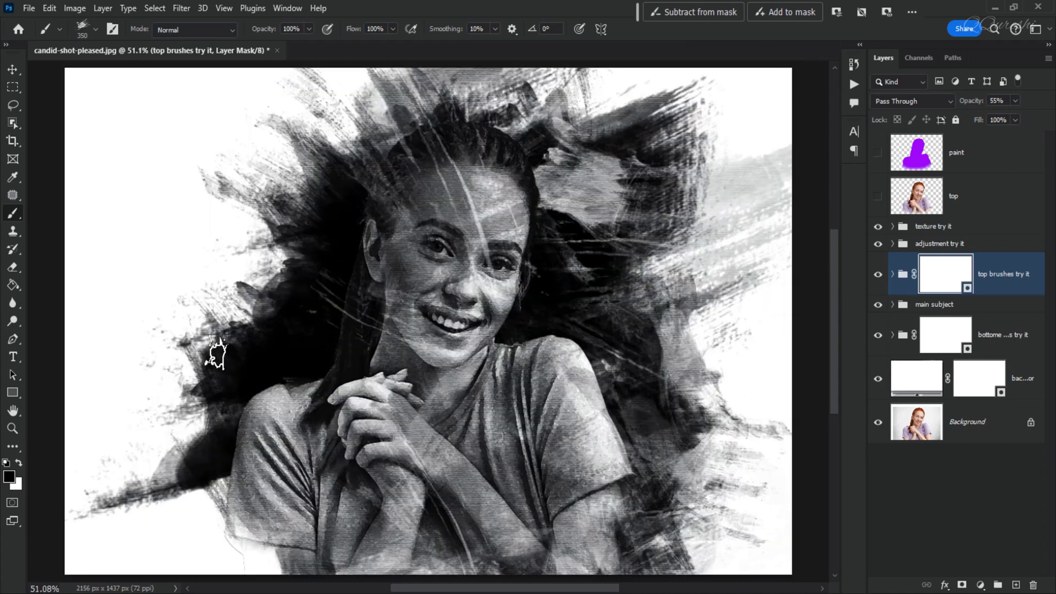
{"action": "key", "text": "ctrl+minus"}
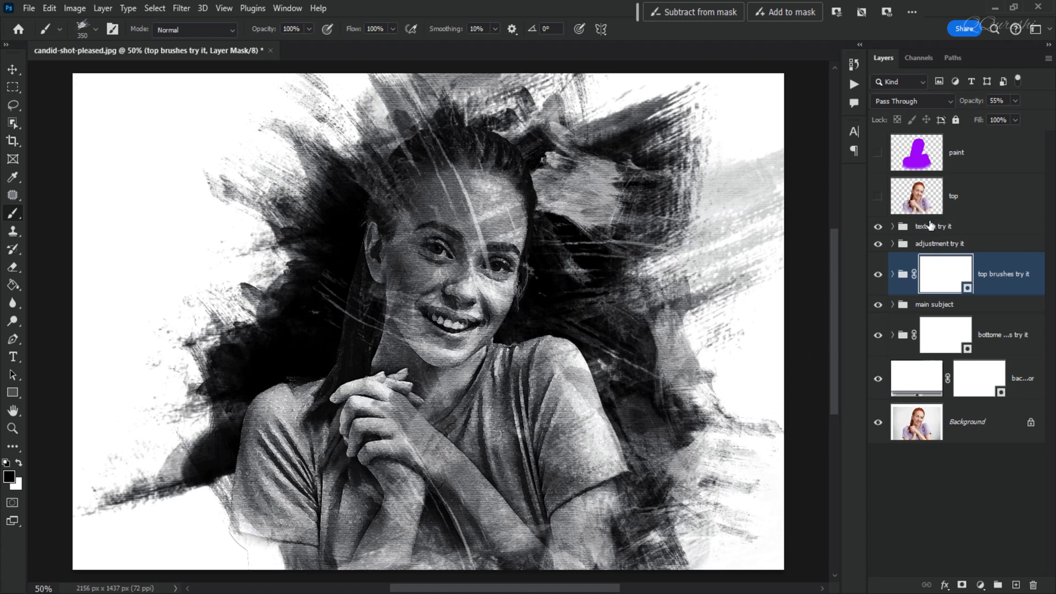
{"action": "left_click", "coordinate": [892, 227]}
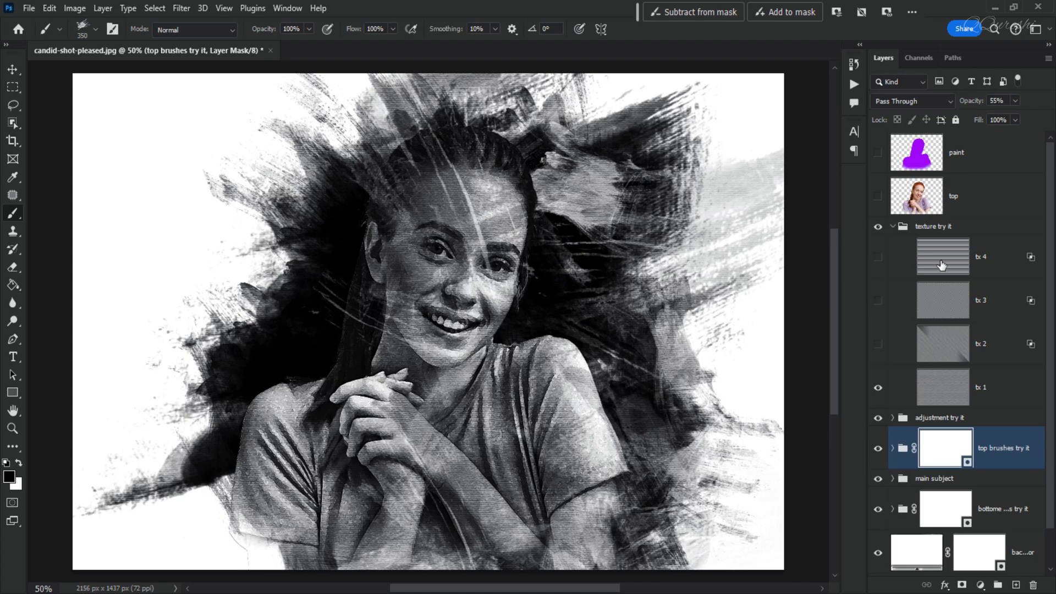
{"action": "left_click", "coordinate": [892, 227]}
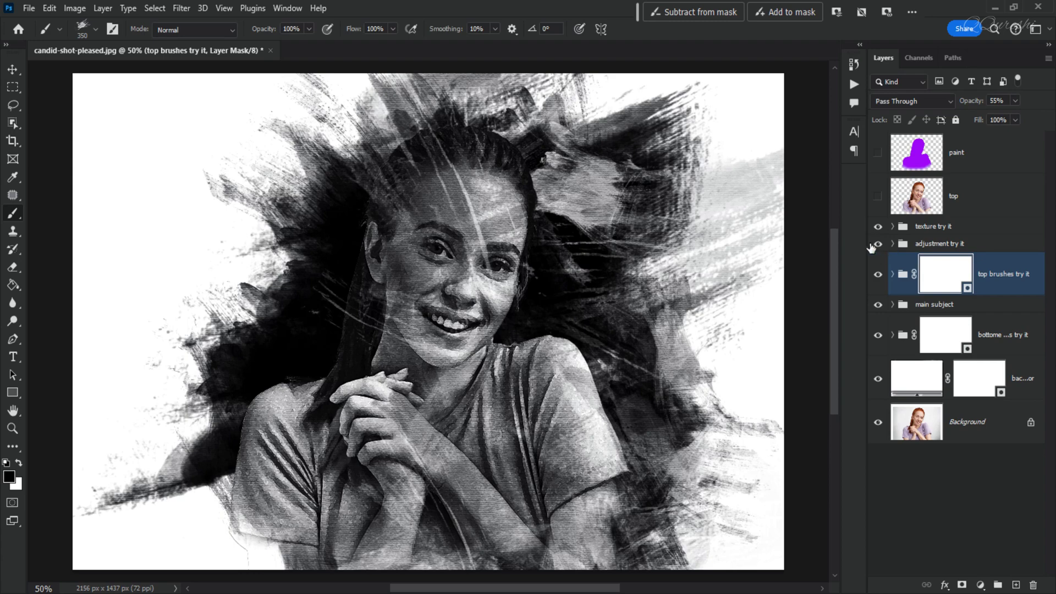
Step: Examine what the adjustment, top brushes, main subject and bottom brushes groups contribute by toggling their visibility and viewing the adjustment layers
{"action": "left_click", "coordinate": [878, 244]}
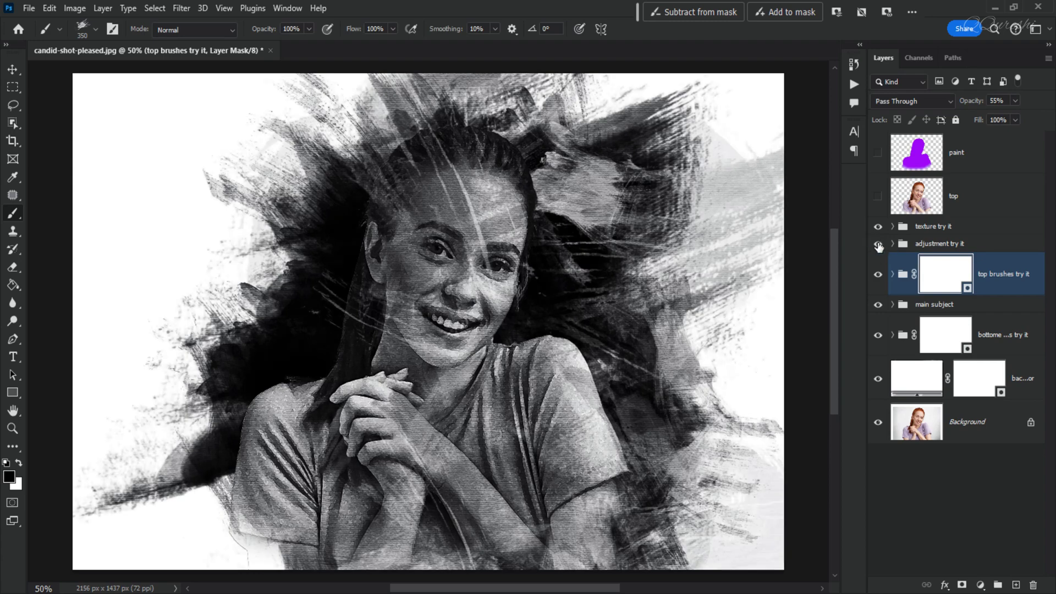
{"action": "left_click", "coordinate": [878, 244]}
{"action": "left_click", "coordinate": [892, 245]}
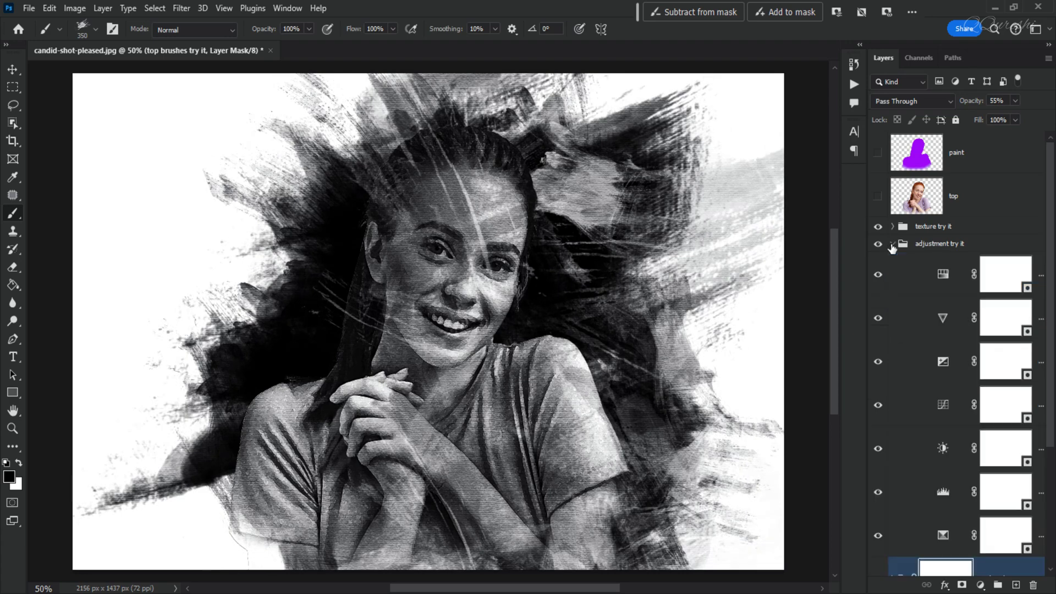
{"action": "left_click", "coordinate": [892, 244]}
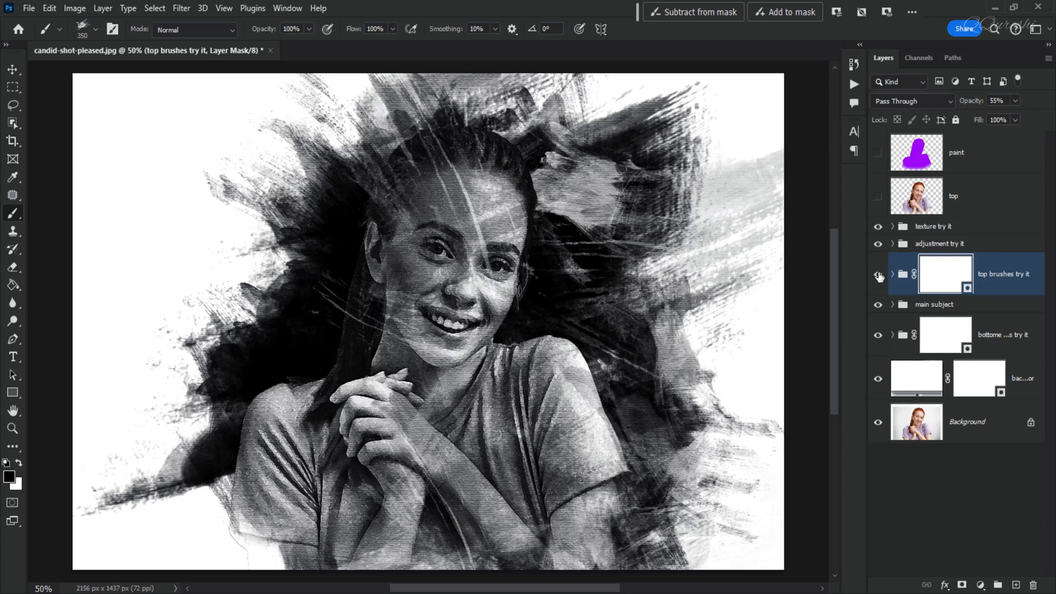
{"action": "left_click", "coordinate": [878, 276]}
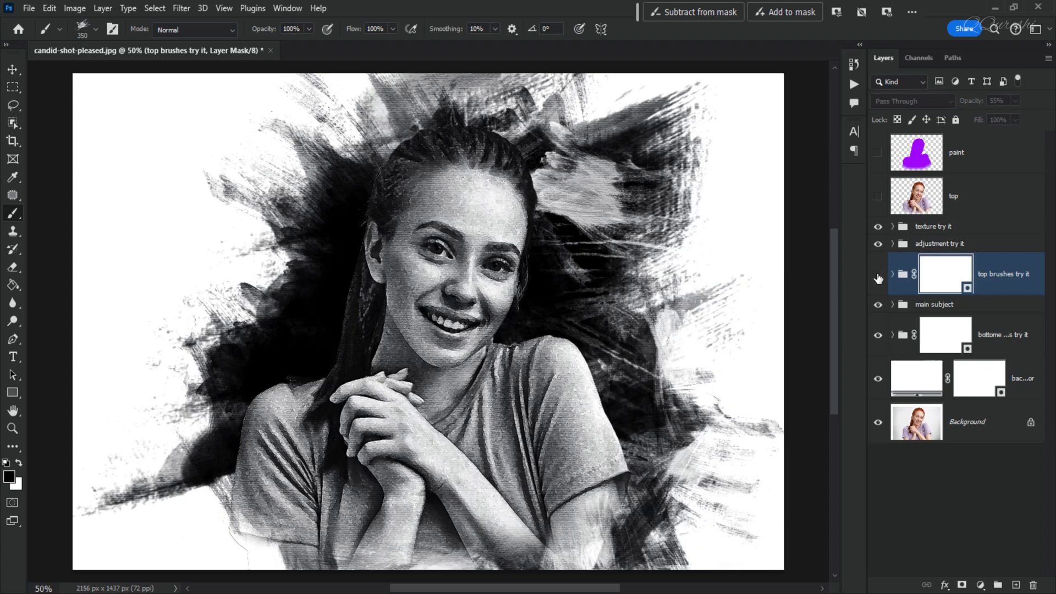
{"action": "left_click", "coordinate": [878, 277]}
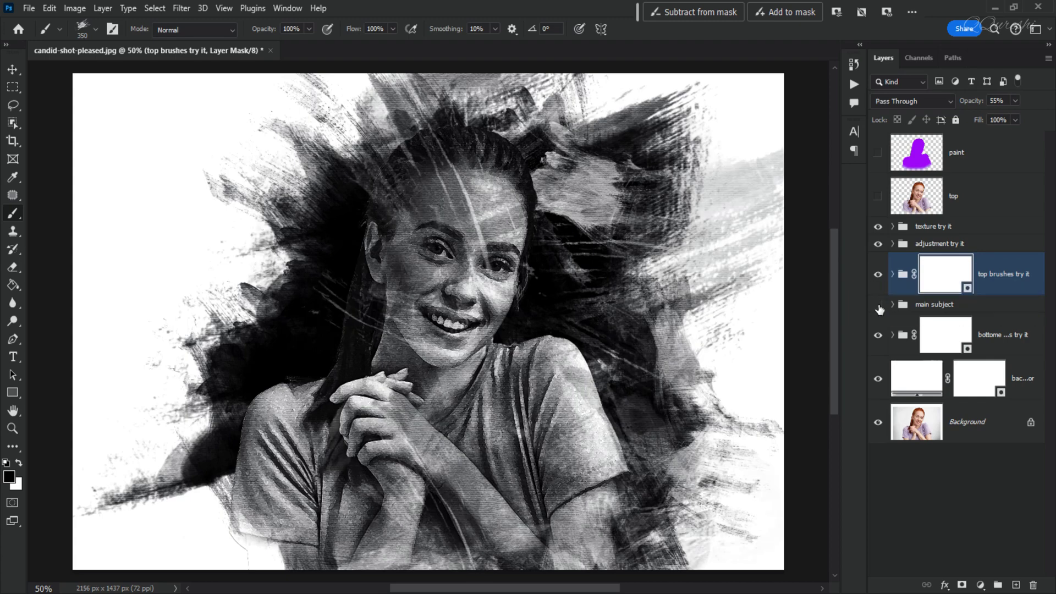
{"action": "left_click", "coordinate": [879, 305]}
{"action": "left_click", "coordinate": [878, 305]}
{"action": "left_click", "coordinate": [879, 336]}
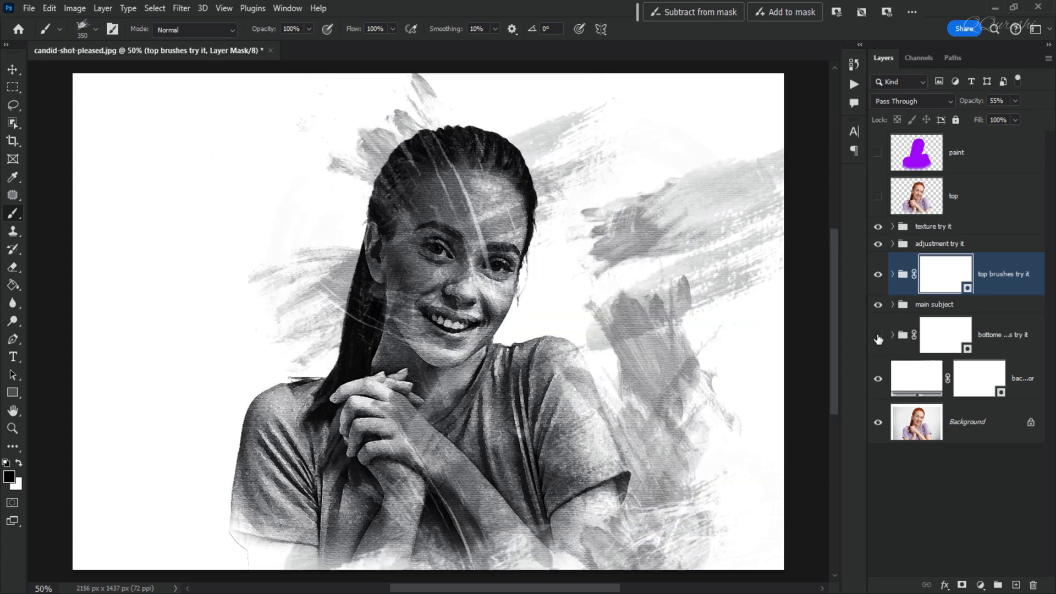
{"action": "left_click", "coordinate": [878, 337]}
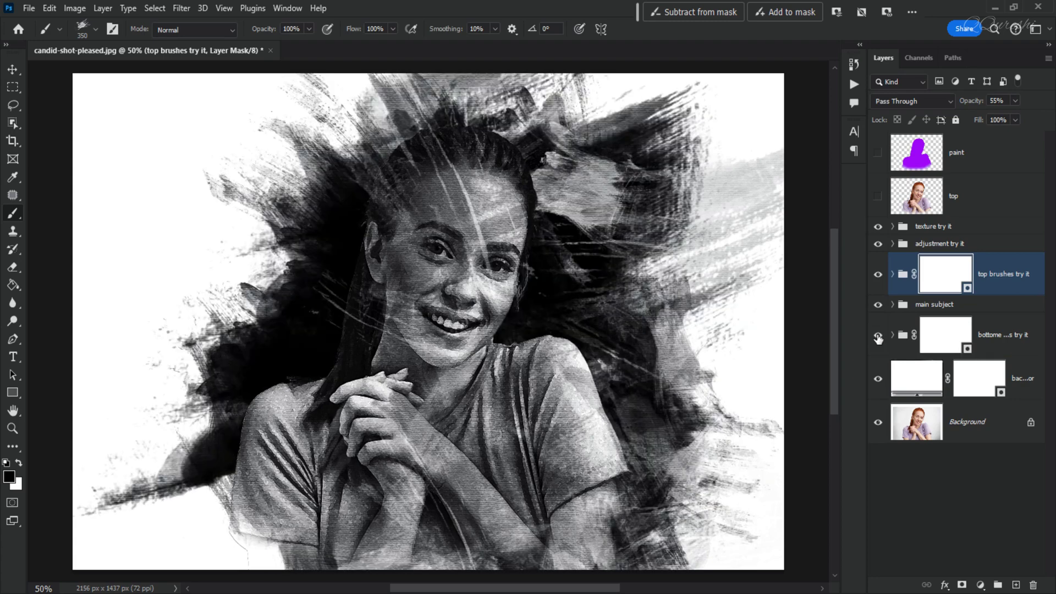
Step: Show the color portrait layer named top and set its blend mode to Soft Light
{"action": "left_click", "coordinate": [878, 196]}
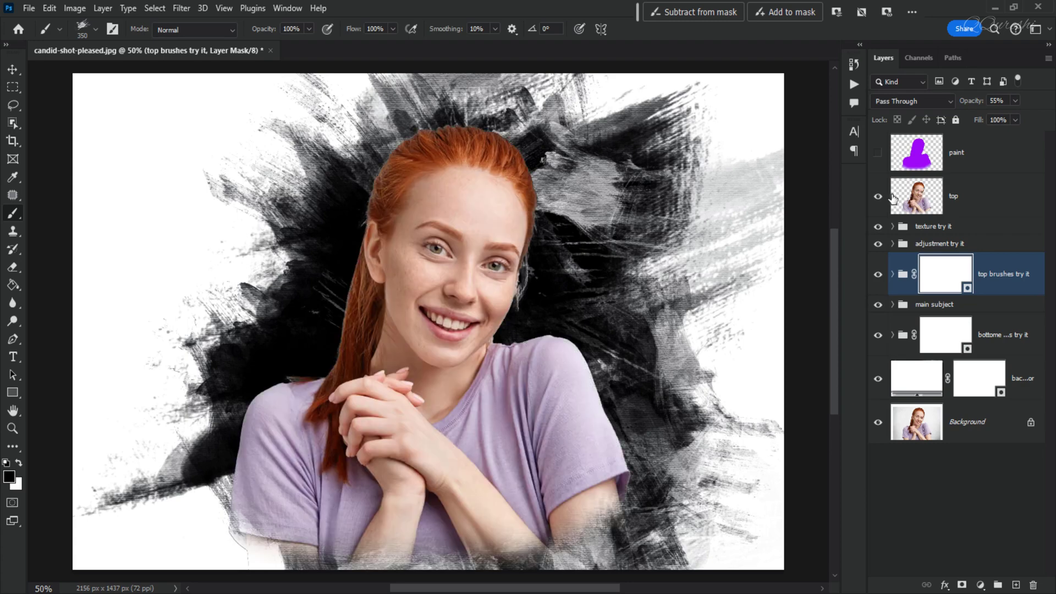
{"action": "left_click", "coordinate": [918, 201]}
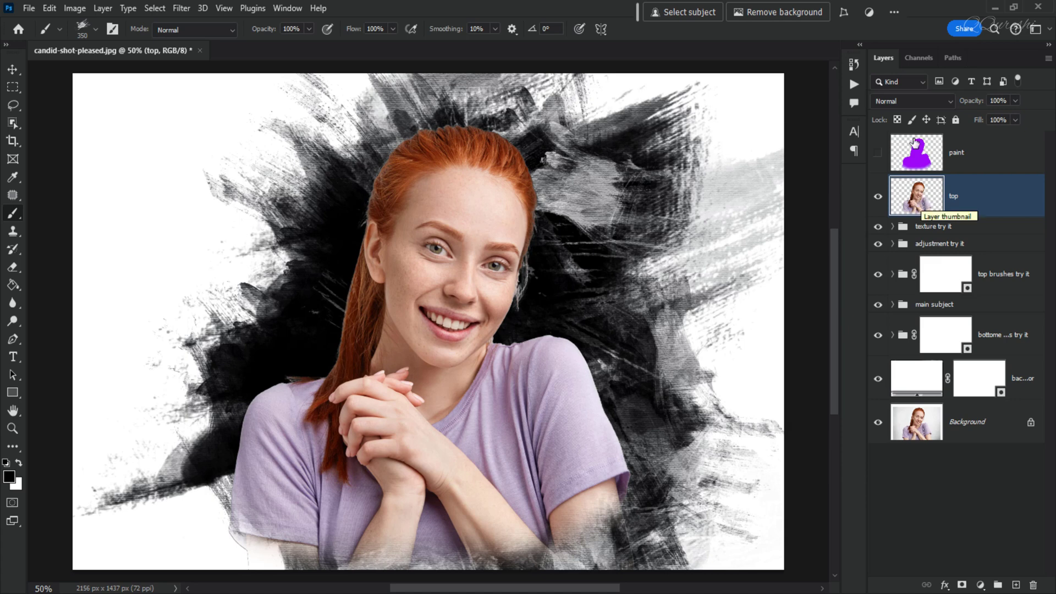
{"action": "left_click", "coordinate": [896, 100]}
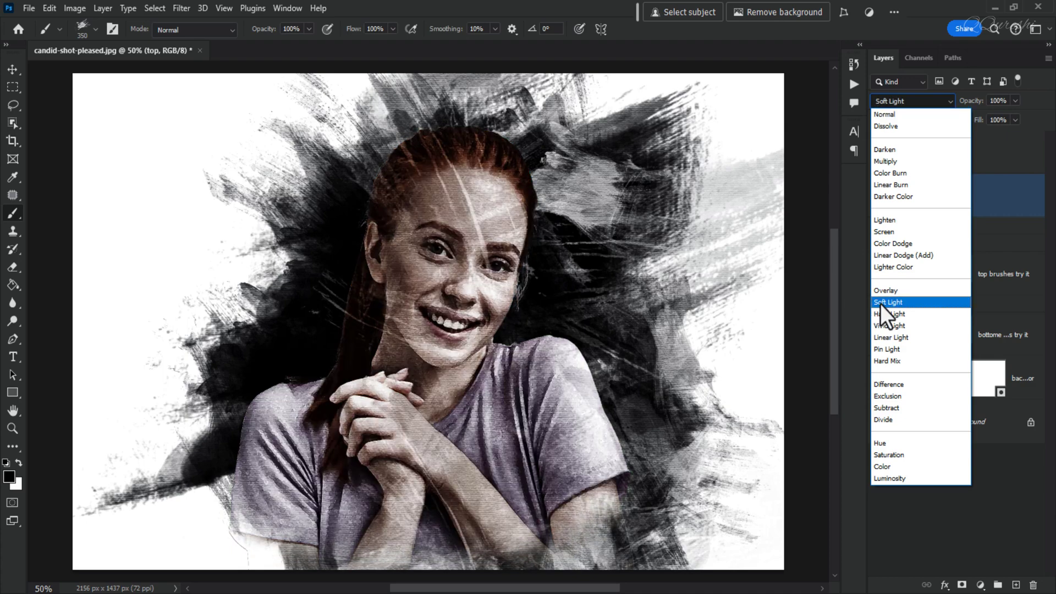
{"action": "left_click", "coordinate": [879, 303]}
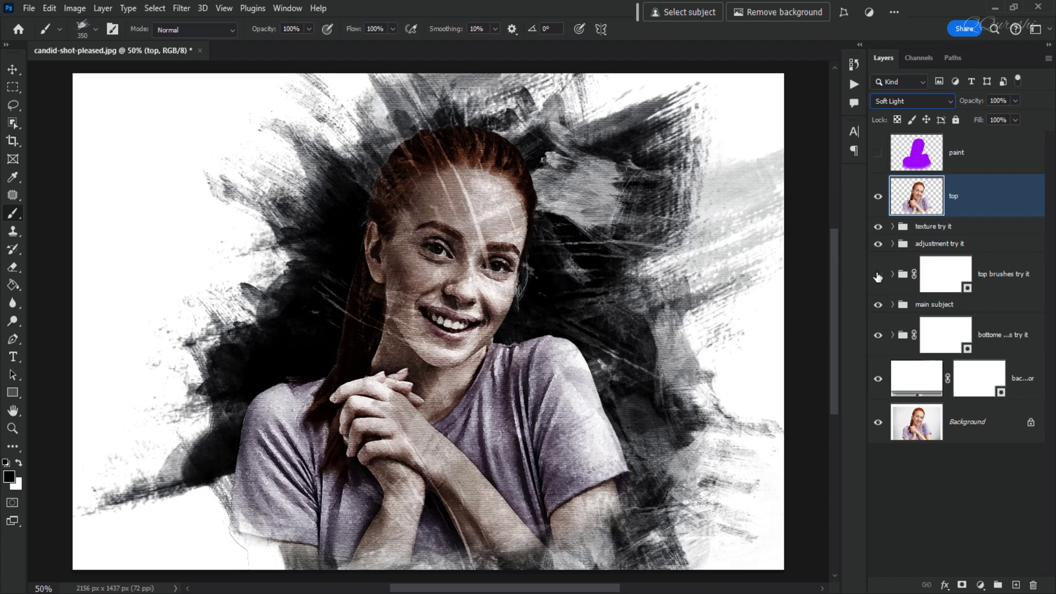
Step: Paint black over the face and hands on the top brushes try it group's mask with a 350 px Soft Round brush
{"action": "left_click", "coordinate": [878, 274]}
{"action": "left_click", "coordinate": [878, 274]}
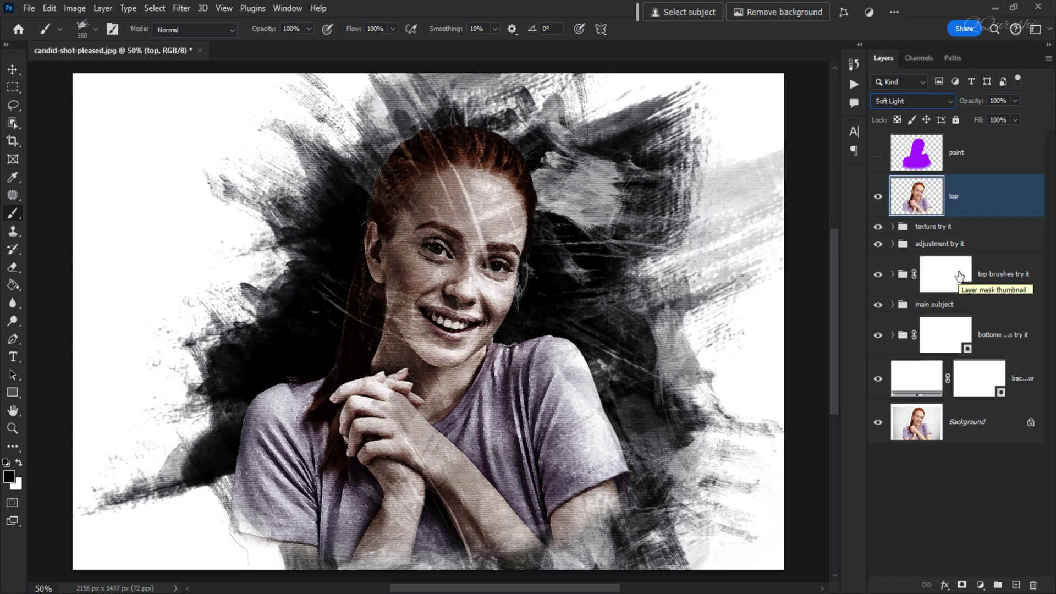
{"action": "left_click", "coordinate": [959, 275]}
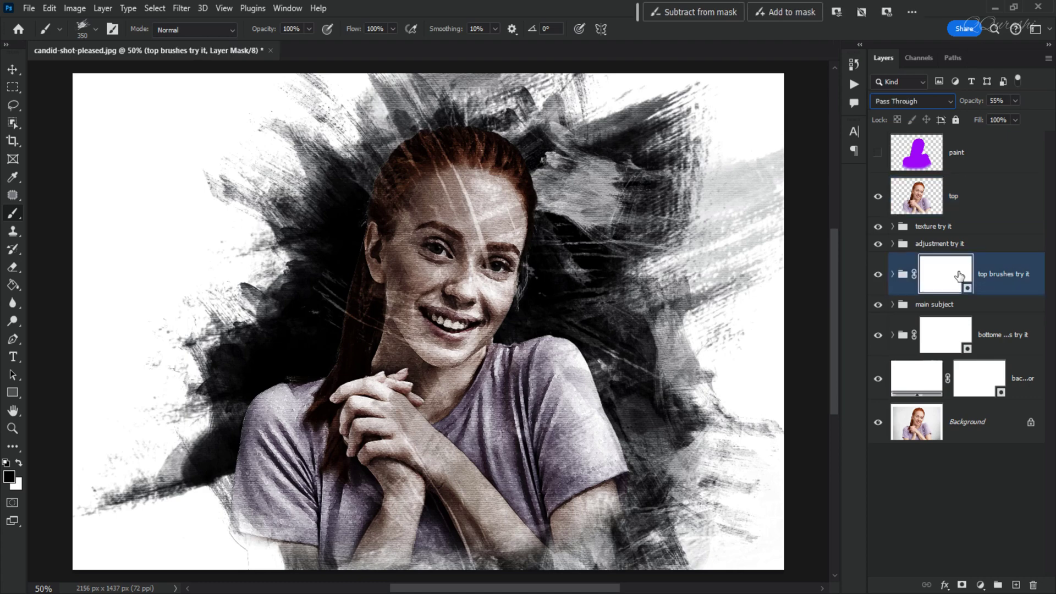
{"action": "right_click", "coordinate": [9, 211]}
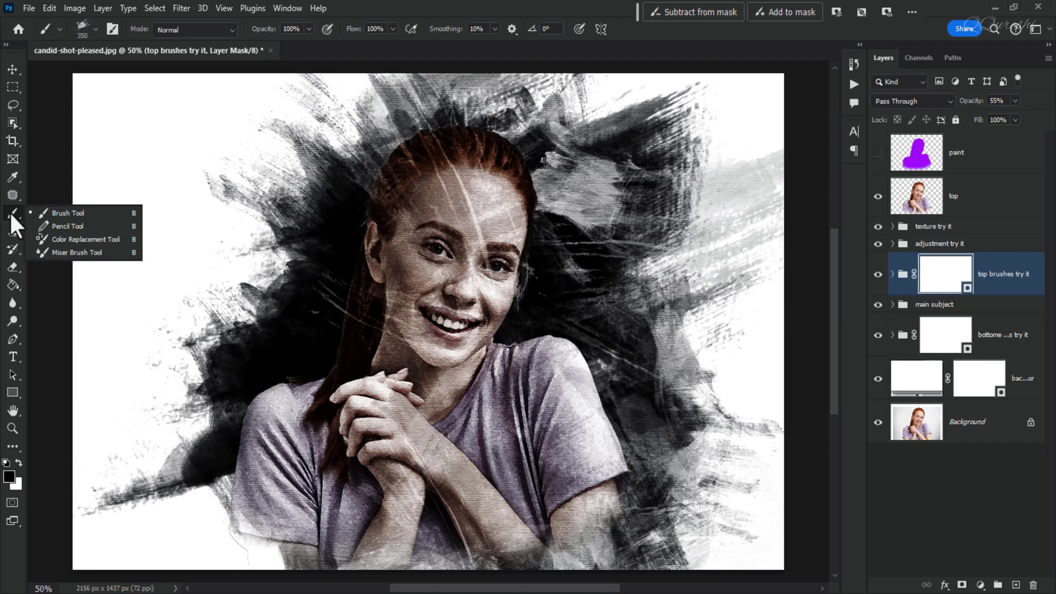
{"action": "left_click", "coordinate": [53, 211]}
{"action": "left_click", "coordinate": [95, 29]}
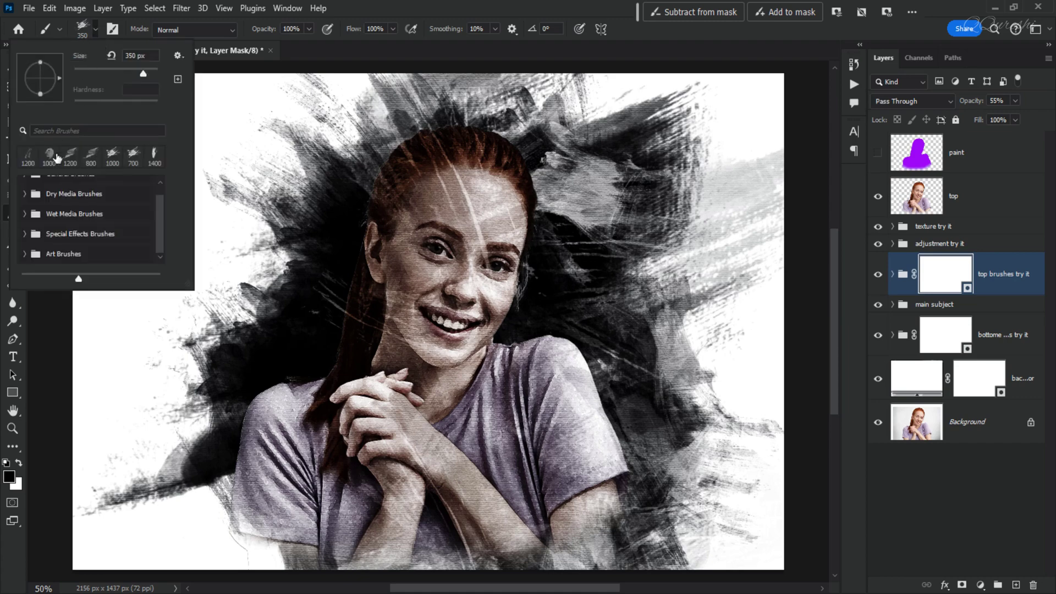
{"action": "scroll", "coordinate": [39, 184], "scroll_direction": "up", "scroll_amount": 1}
{"action": "left_click", "coordinate": [33, 185]}
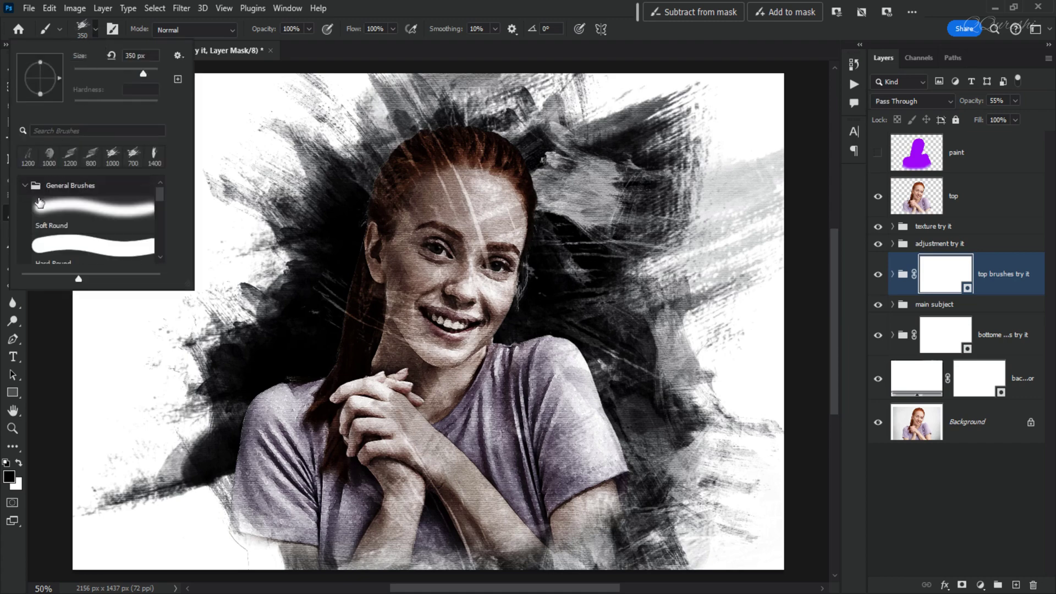
{"action": "left_click", "coordinate": [62, 213]}
{"action": "left_click", "coordinate": [463, 2]}
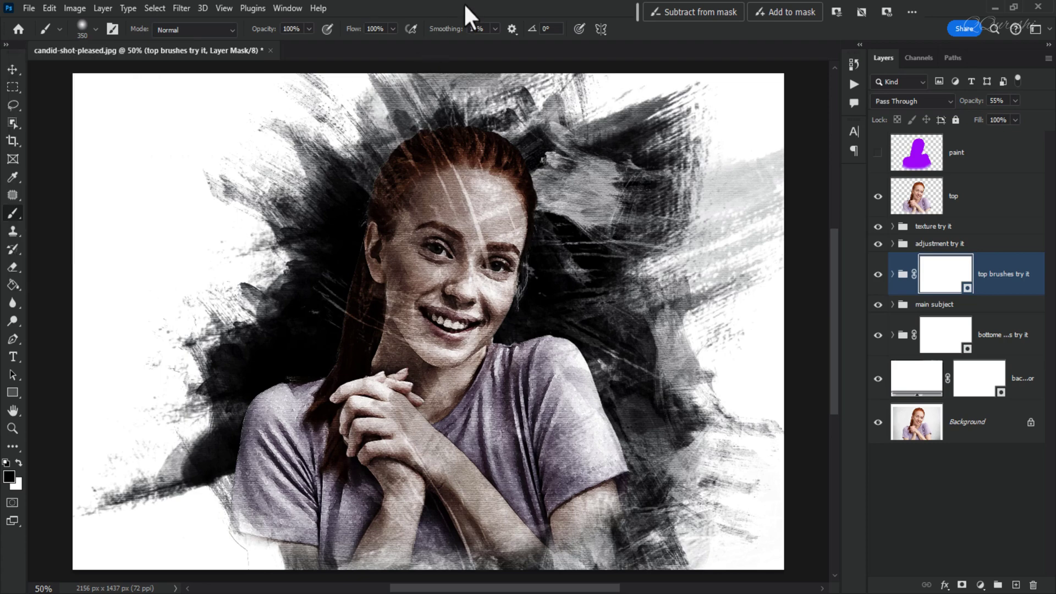
{"action": "mouse_move", "coordinate": [461, 217]}
{"action": "left_mouse_down"}
{"action": "mouse_move", "coordinate": [445, 311]}
{"action": "mouse_move", "coordinate": [443, 243]}
{"action": "mouse_move", "coordinate": [462, 212]}
{"action": "mouse_move", "coordinate": [441, 224]}
{"action": "mouse_move", "coordinate": [447, 336]}
{"action": "mouse_move", "coordinate": [425, 366]}
{"action": "mouse_move", "coordinate": [437, 236]}
{"action": "mouse_move", "coordinate": [440, 307]}
{"action": "mouse_move", "coordinate": [409, 427]}
{"action": "mouse_move", "coordinate": [428, 472]}
{"action": "mouse_move", "coordinate": [401, 459]}
{"action": "mouse_move", "coordinate": [394, 437]}
{"action": "mouse_move", "coordinate": [443, 471]}
{"action": "mouse_move", "coordinate": [483, 561]}
{"action": "mouse_move", "coordinate": [454, 502]}
{"action": "mouse_move", "coordinate": [415, 481]}
{"action": "mouse_move", "coordinate": [385, 547]}
{"action": "mouse_move", "coordinate": [412, 514]}
{"action": "mouse_move", "coordinate": [439, 440]}
{"action": "mouse_move", "coordinate": [458, 242]}
{"action": "mouse_move", "coordinate": [446, 222]}
{"action": "mouse_move", "coordinate": [407, 386]}
{"action": "mouse_move", "coordinate": [429, 441]}
{"action": "left_mouse_up"}
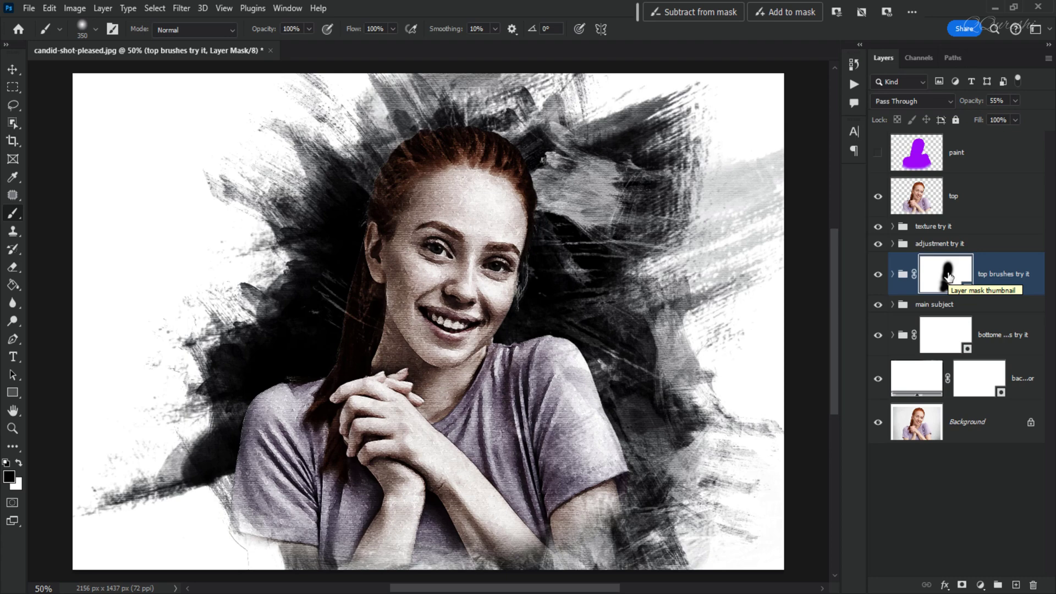
Step: Set the density of the top brushes try it group's layer mask to 81% in its mask properties
{"action": "left_click", "coordinate": [280, 8]}
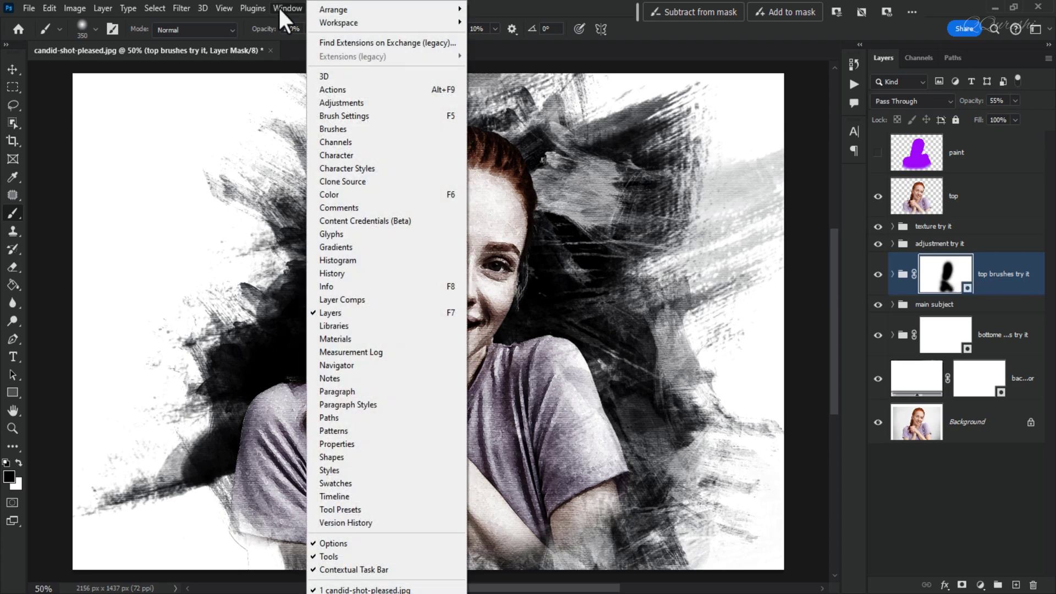
{"action": "left_click", "coordinate": [364, 445]}
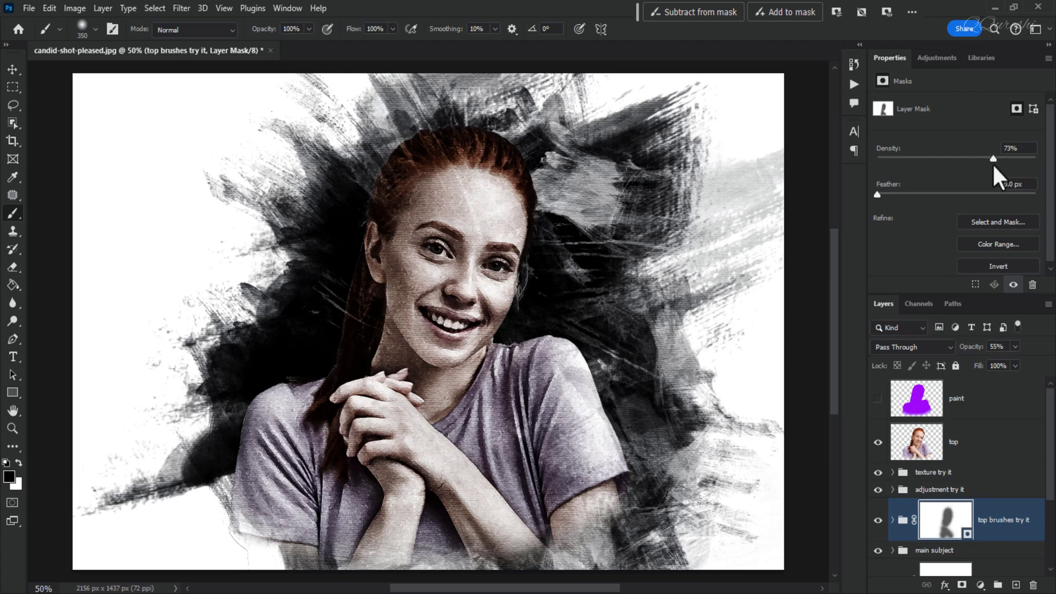
{"action": "key", "text": "ctrl+BackSpace"}
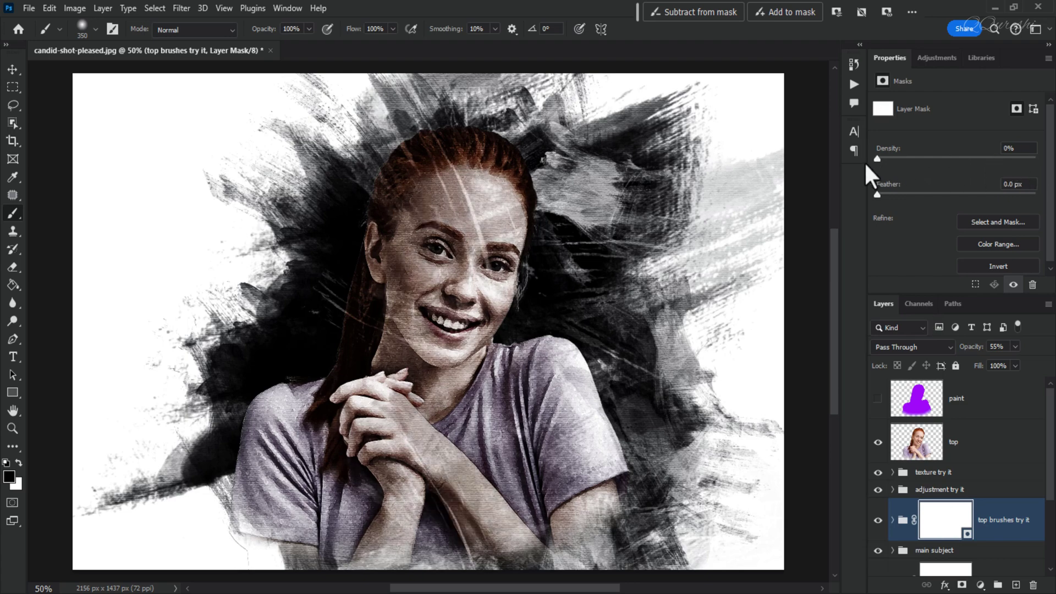
{"action": "left_click_drag", "start_coordinate": [877, 161], "coordinate": [974, 160]}
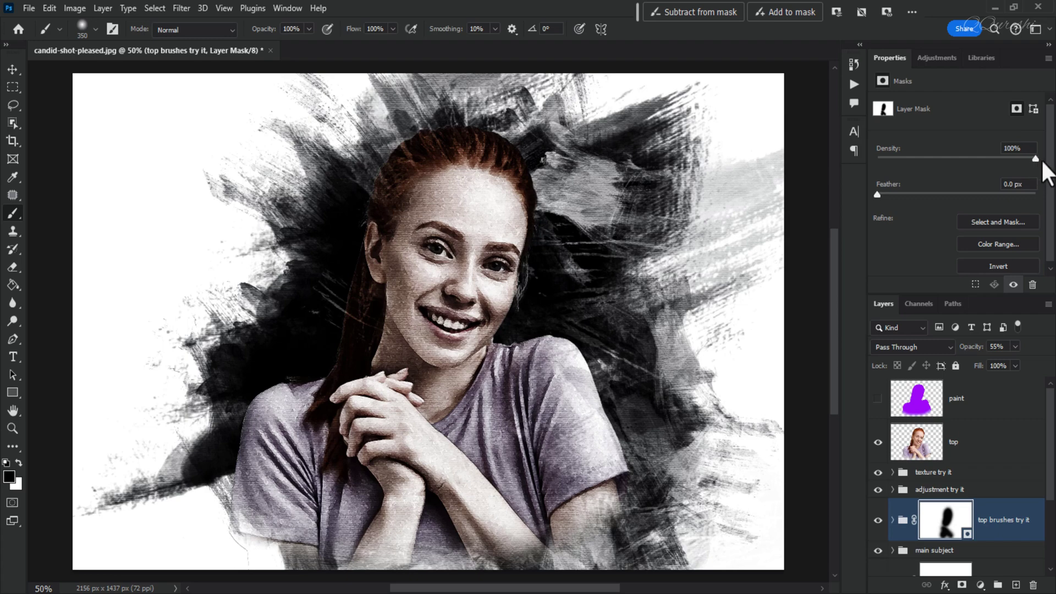
{"action": "left_click_drag", "start_coordinate": [1036, 159], "coordinate": [1033, 159]}
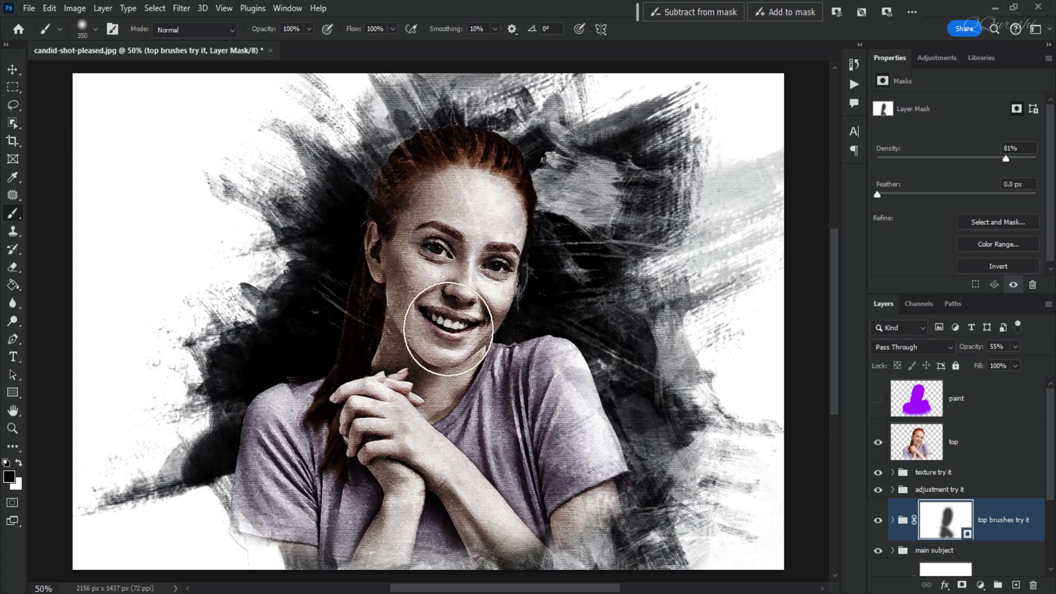
{"action": "left_click_drag", "start_coordinate": [347, 385], "coordinate": [300, 362]}
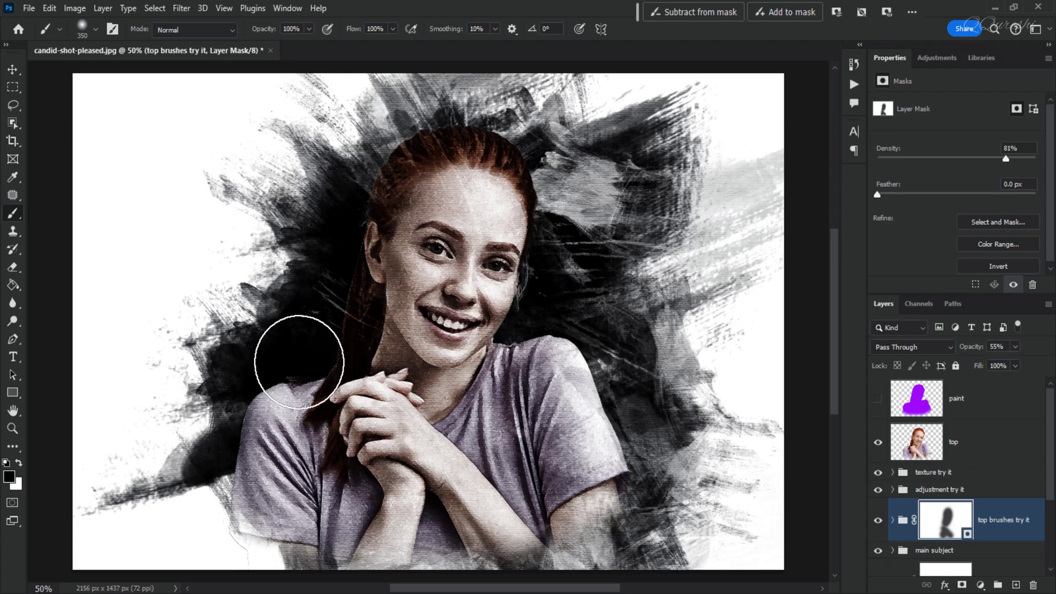
{"action": "key", "text": "ctrl+minus"}
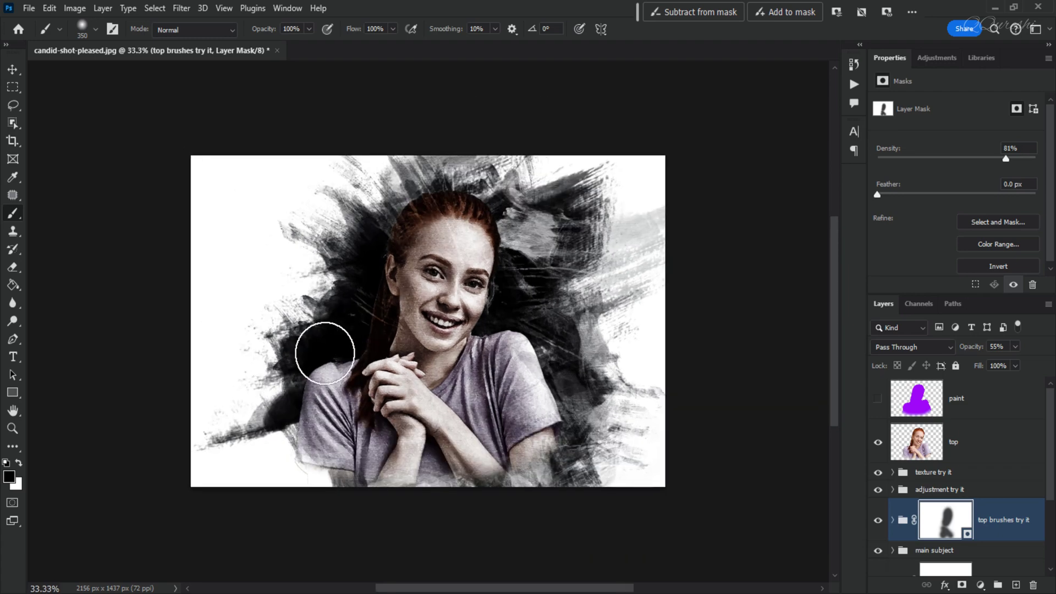
{"action": "left_click", "coordinate": [854, 84]}
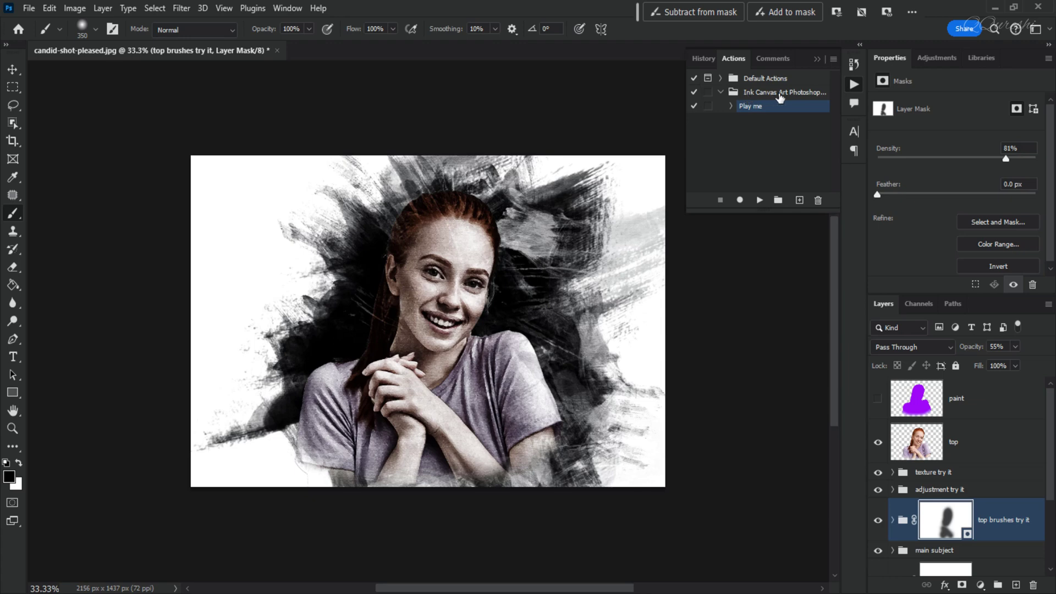
{"action": "left_click", "coordinate": [854, 84]}
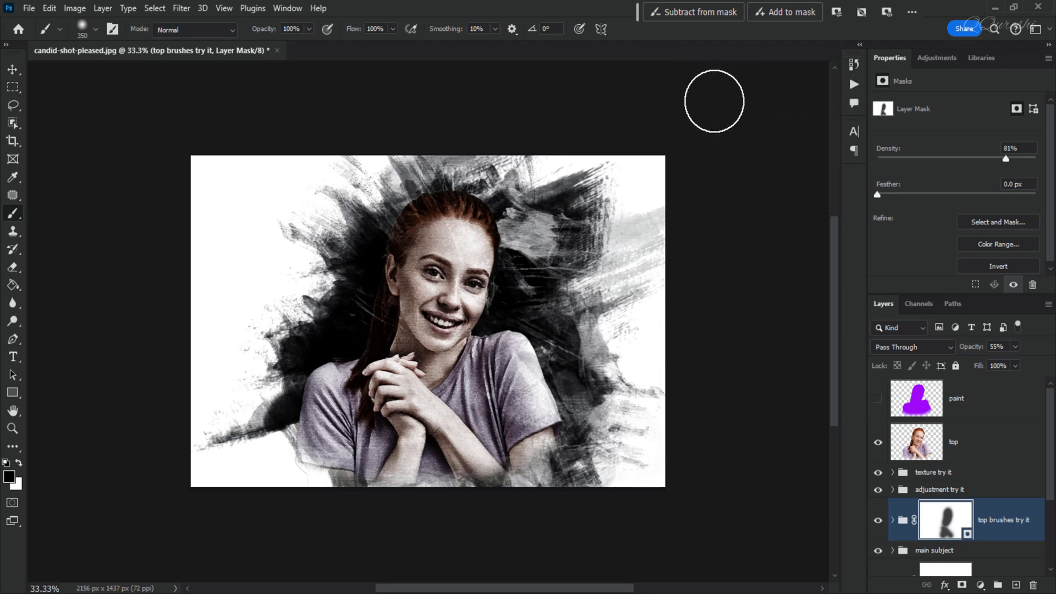
{"action": "key", "text": "ctrl+0"}
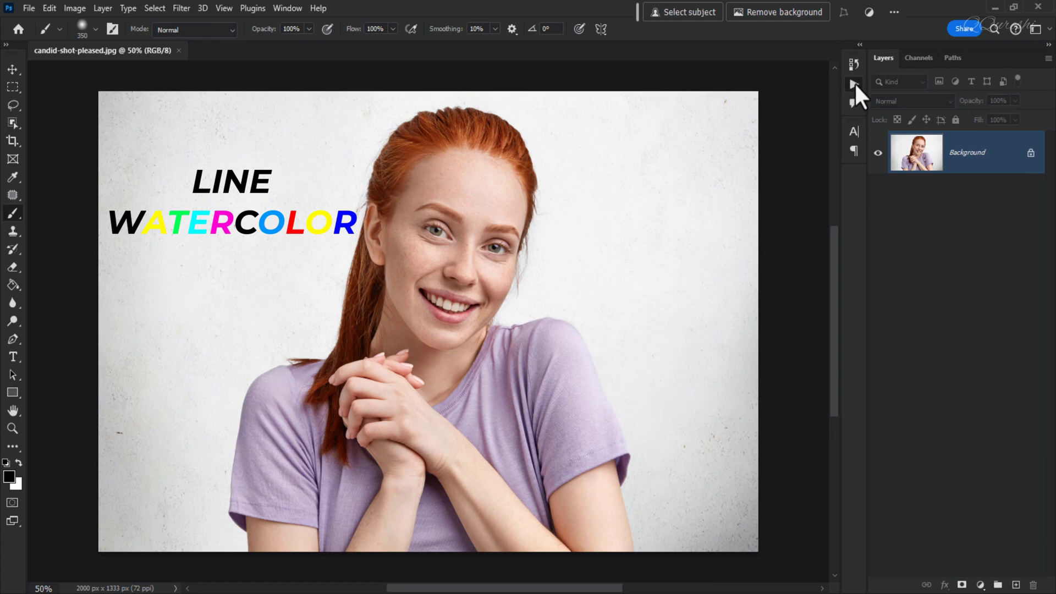
Step: Load the Line Watercolor Photoshop Action file into the actions list
{"action": "left_click", "coordinate": [853, 83]}
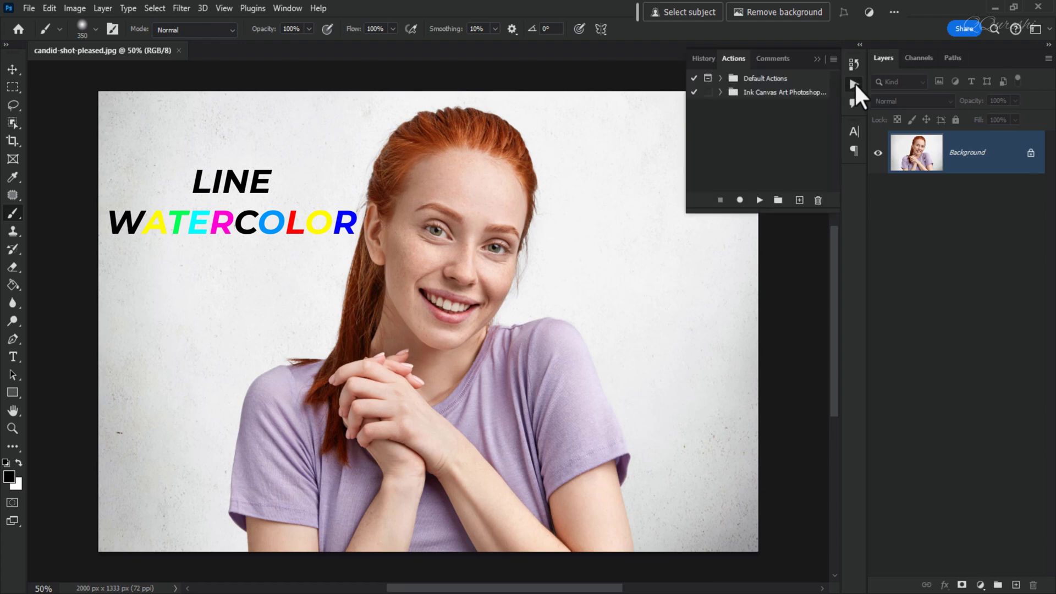
{"action": "left_click", "coordinate": [831, 59]}
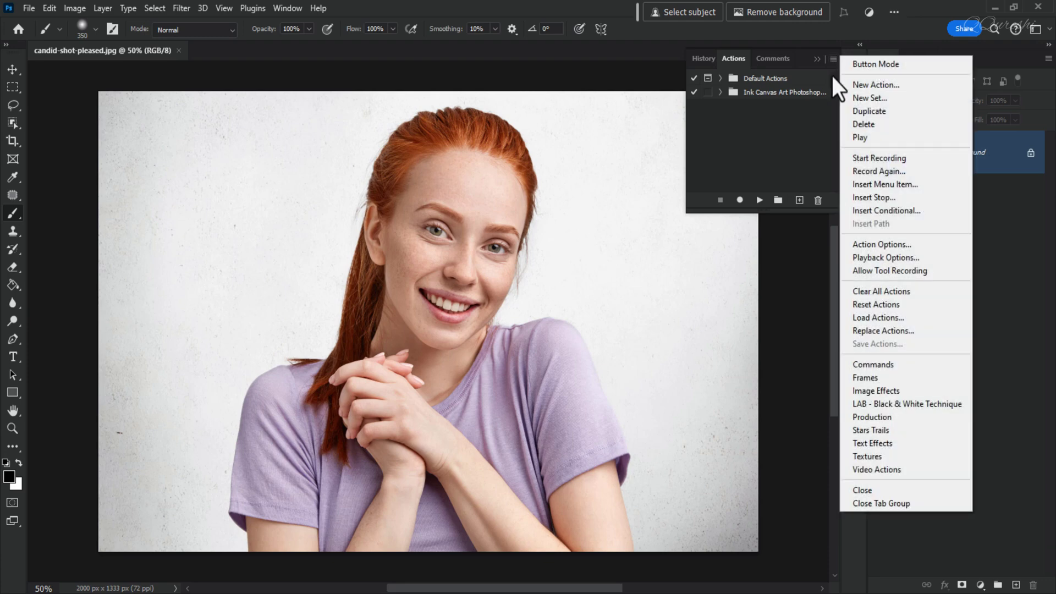
{"action": "left_click", "coordinate": [862, 318]}
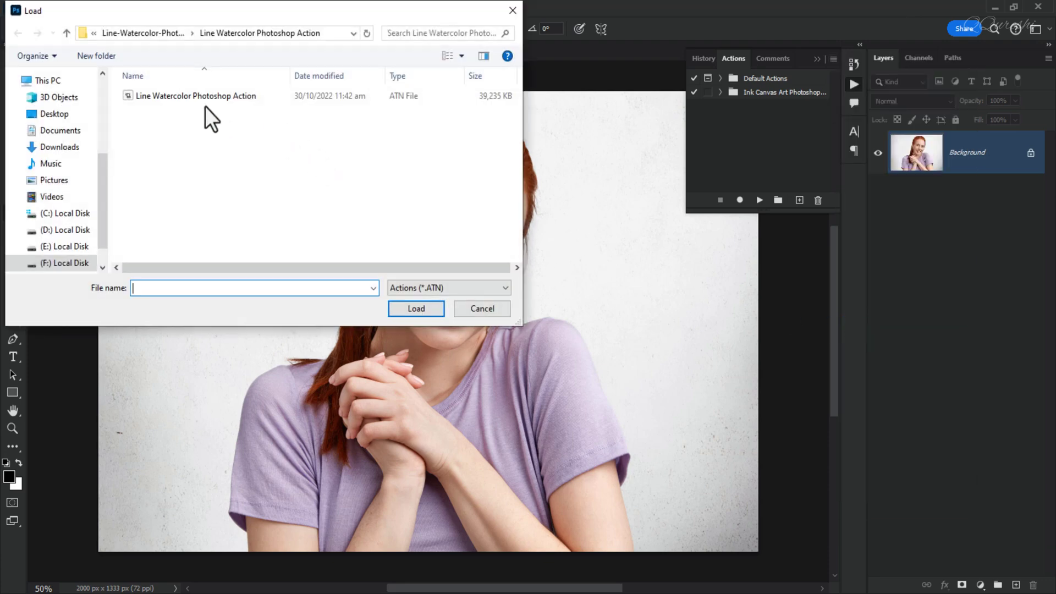
{"action": "left_click", "coordinate": [170, 98]}
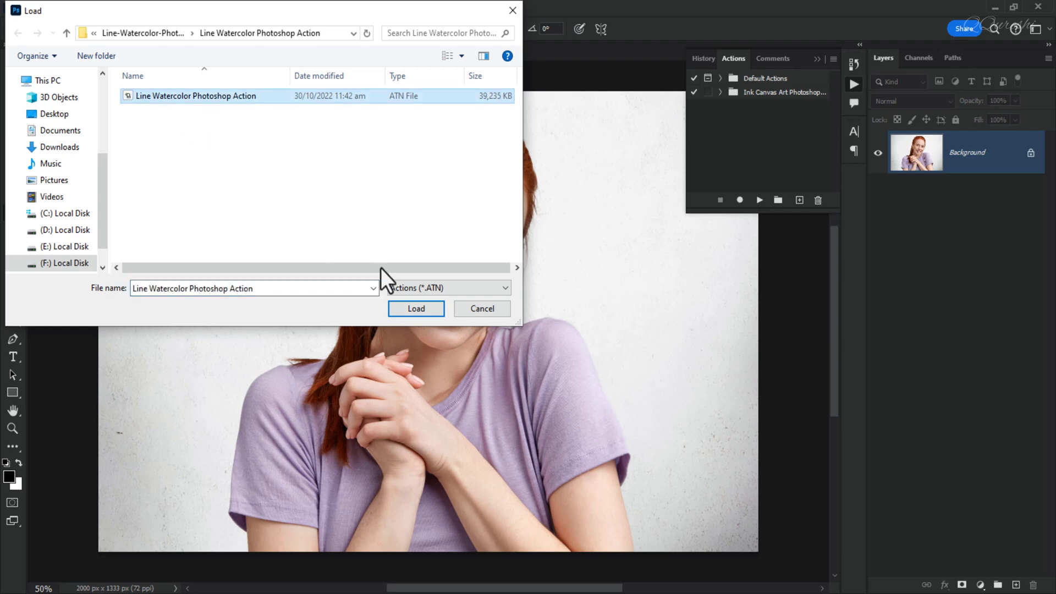
{"action": "left_click", "coordinate": [407, 307]}
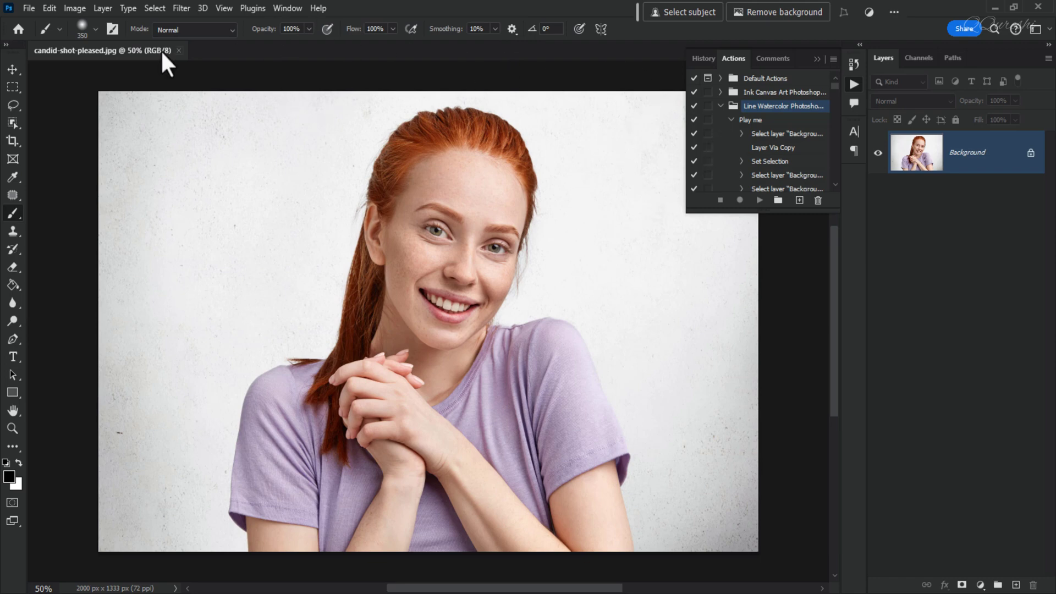
Step: Import the L.W Brushes file into the brush presets and check for its folder in the brush list
{"action": "left_click", "coordinate": [97, 28]}
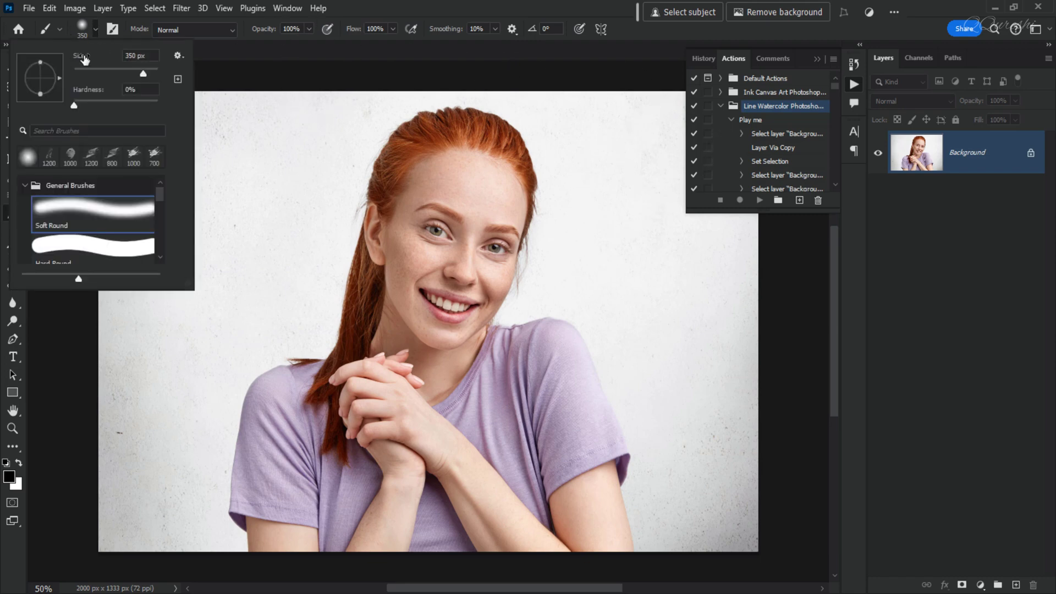
{"action": "left_click", "coordinate": [180, 56]}
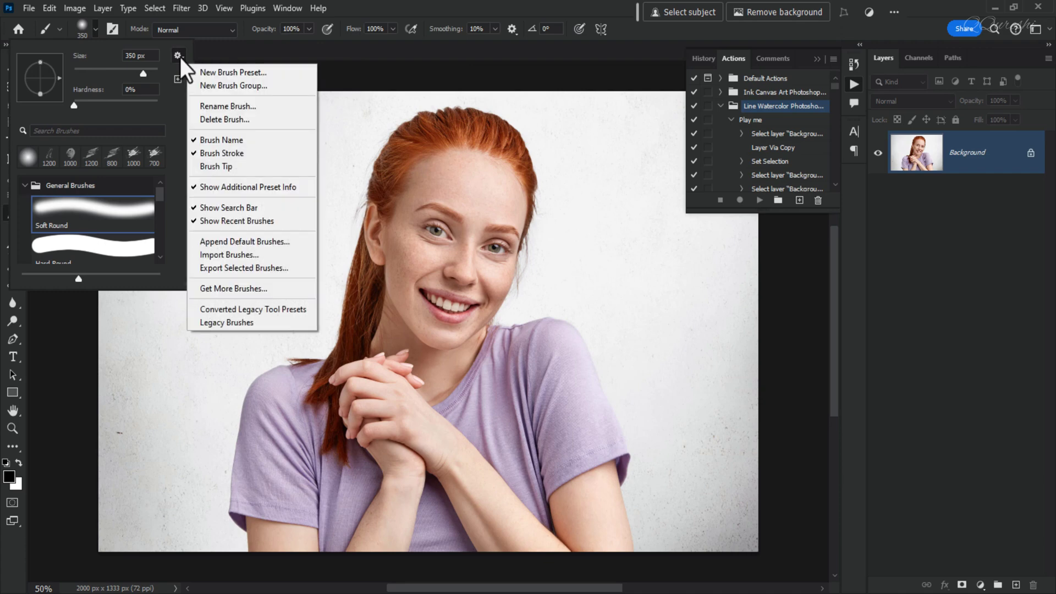
{"action": "left_click", "coordinate": [226, 255]}
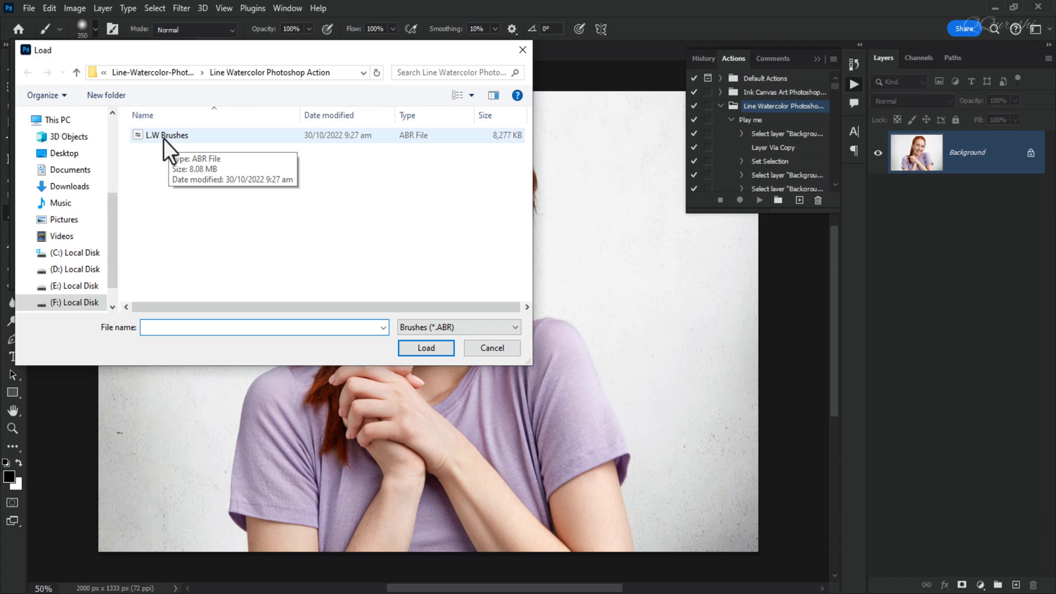
{"action": "left_click", "coordinate": [163, 139]}
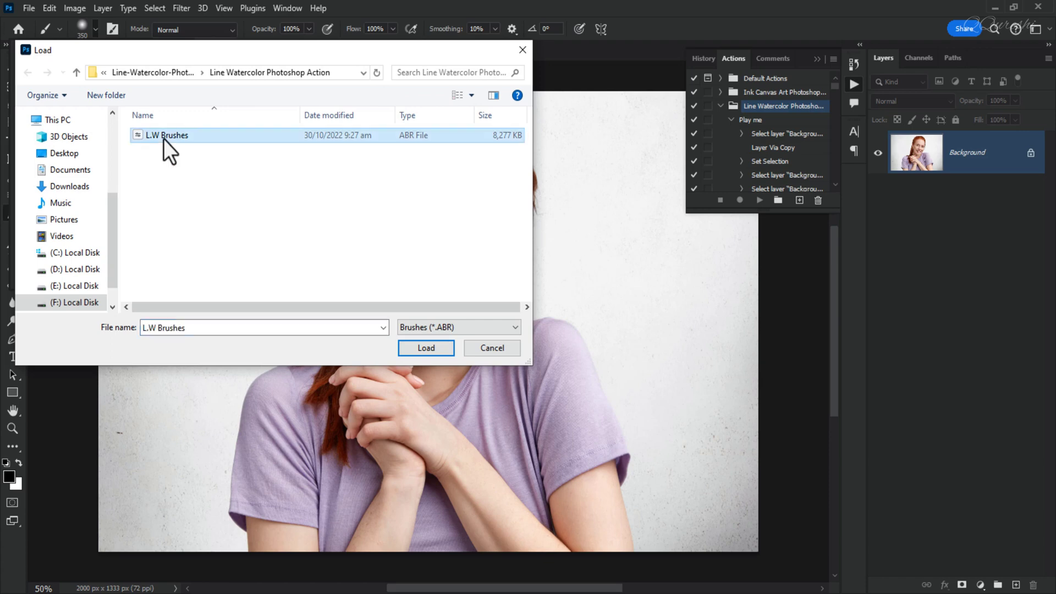
{"action": "left_click", "coordinate": [431, 348]}
{"action": "scroll", "coordinate": [83, 215], "scroll_direction": "down", "scroll_amount": 1}
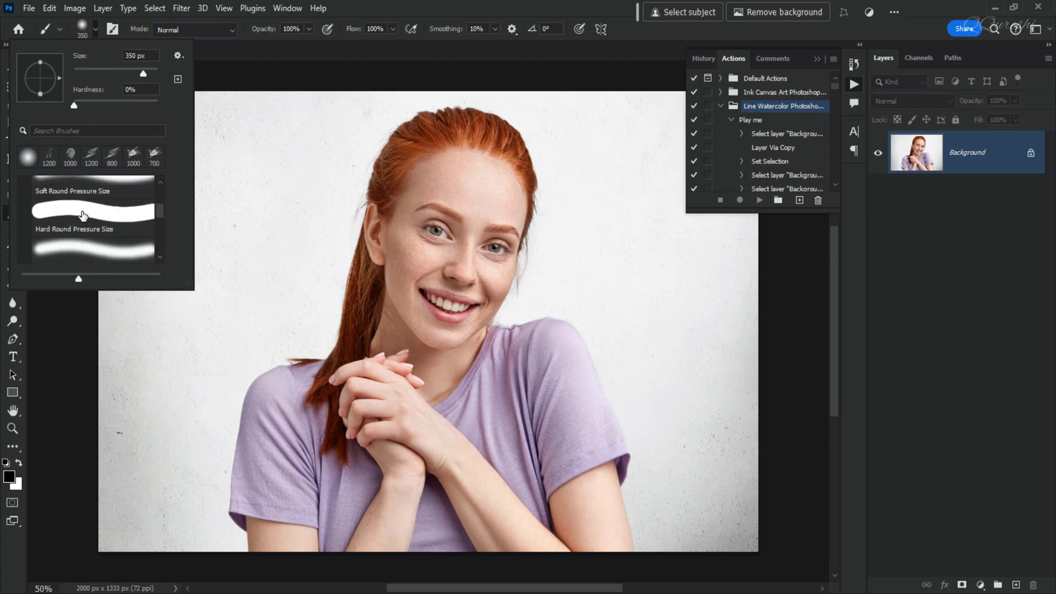
{"action": "scroll", "coordinate": [83, 215], "scroll_direction": "down", "scroll_amount": 2}
{"action": "left_click_drag", "start_coordinate": [159, 229], "coordinate": [158, 274]}
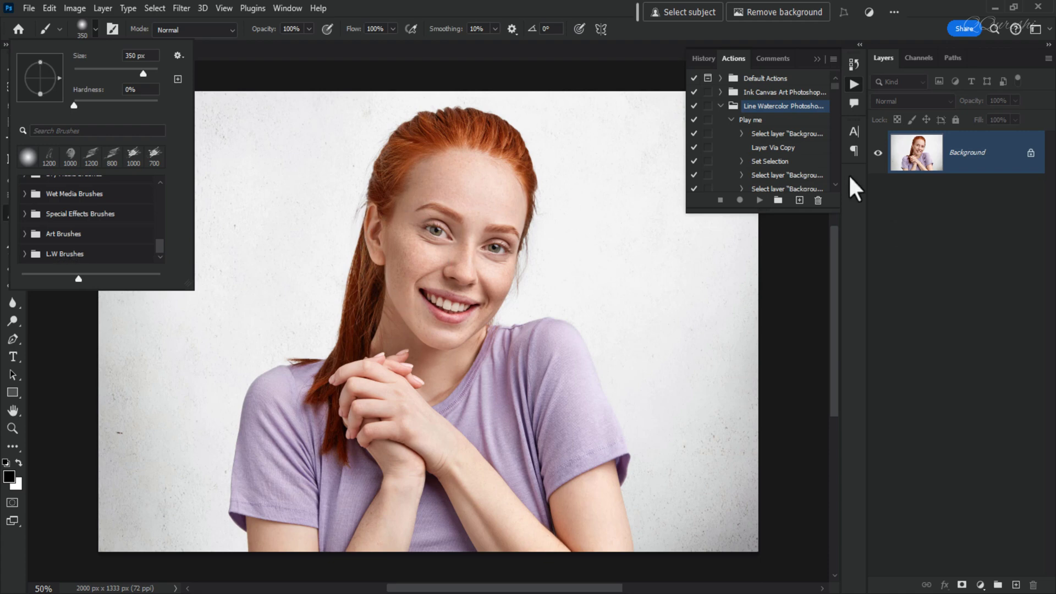
{"action": "left_click", "coordinate": [629, 49]}
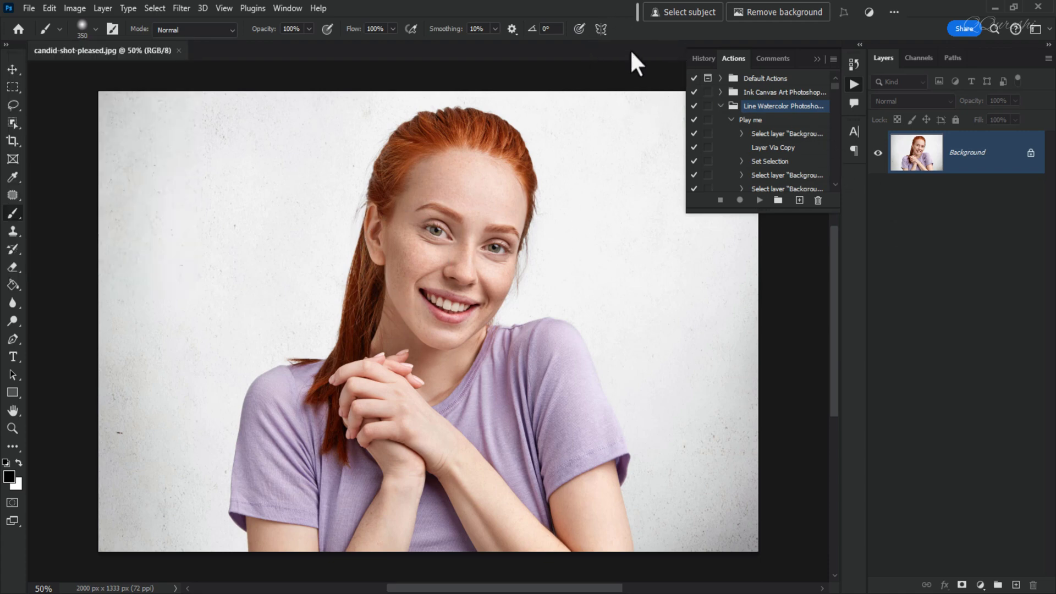
{"action": "left_click", "coordinate": [817, 59]}
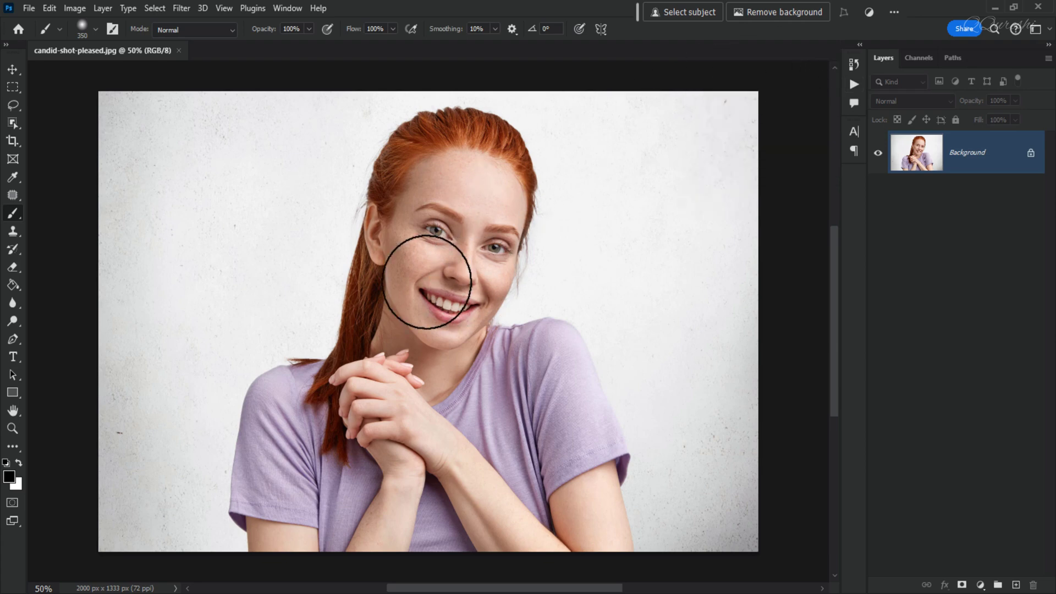
Step: Crop the photo to a 1:1 square, extending the canvas upward to add empty space above the head
{"action": "left_click", "coordinate": [12, 140]}
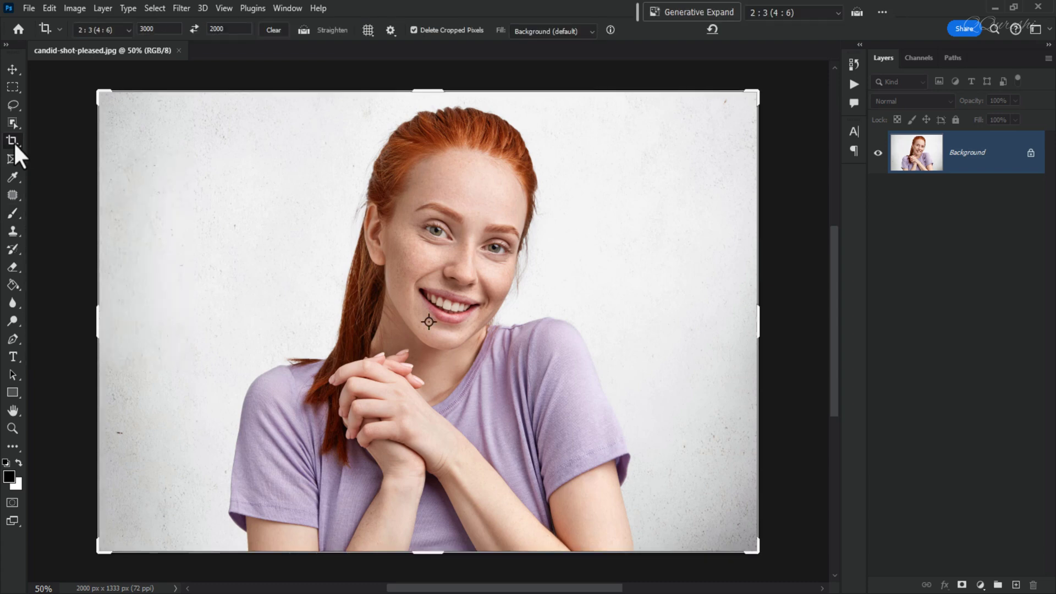
{"action": "left_click", "coordinate": [128, 28]}
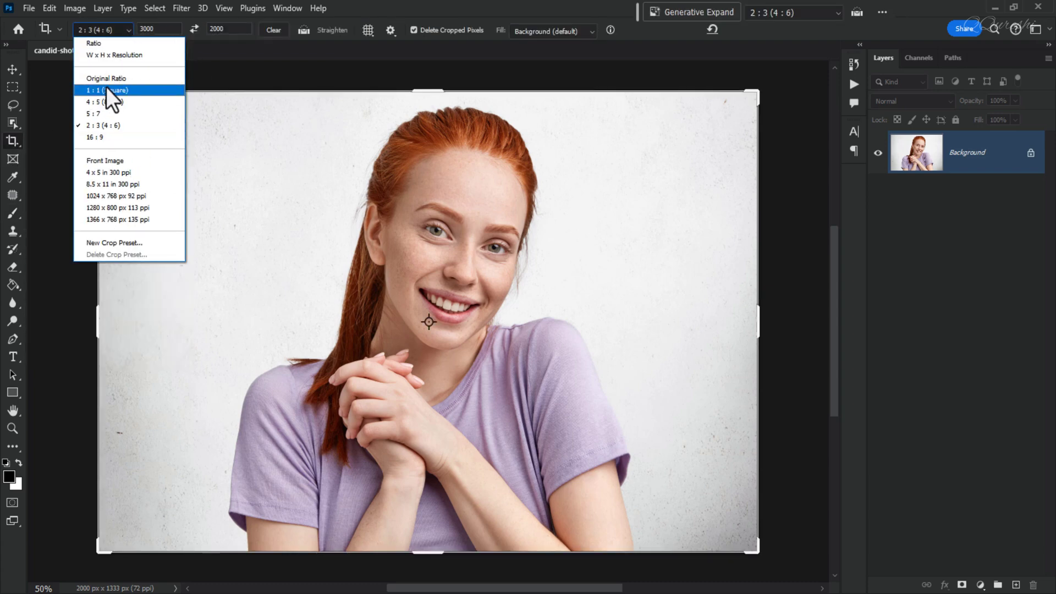
{"action": "left_click", "coordinate": [106, 89]}
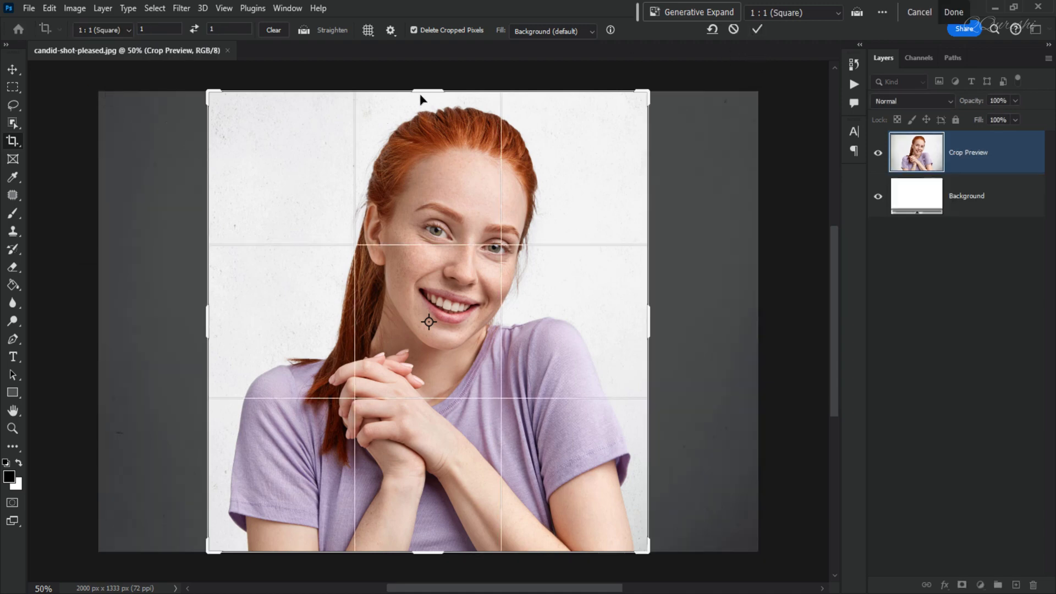
{"action": "left_click_drag", "start_coordinate": [428, 90], "coordinate": [438, 68]}
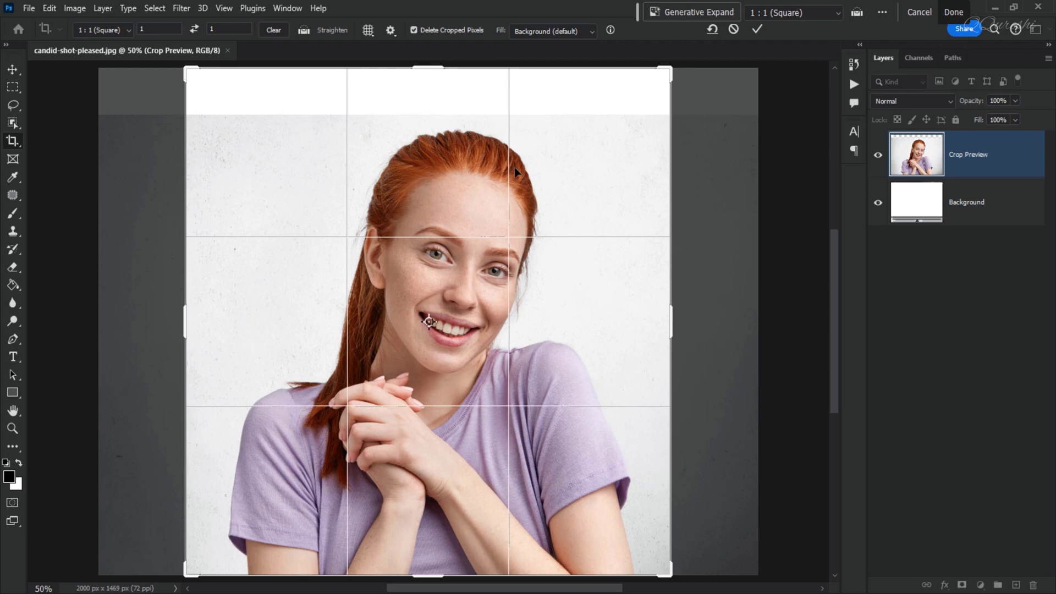
{"action": "left_click", "coordinate": [758, 28]}
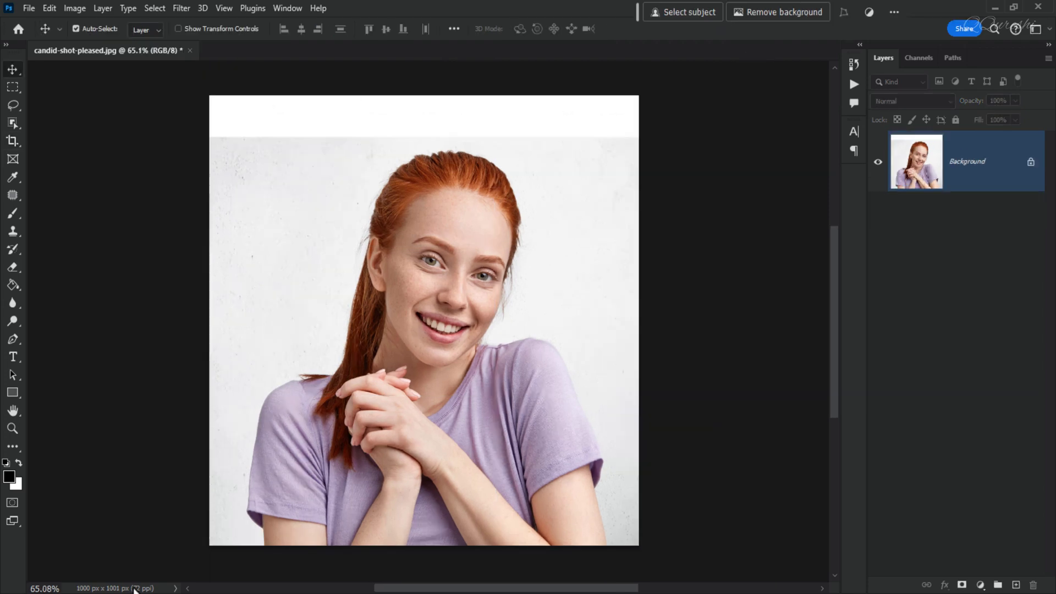
{"action": "left_click", "coordinate": [134, 589], "text": "alt"}
Step: Select the subject automatically and add a new layer named paint above the Background
{"action": "left_click", "coordinate": [156, 8]}
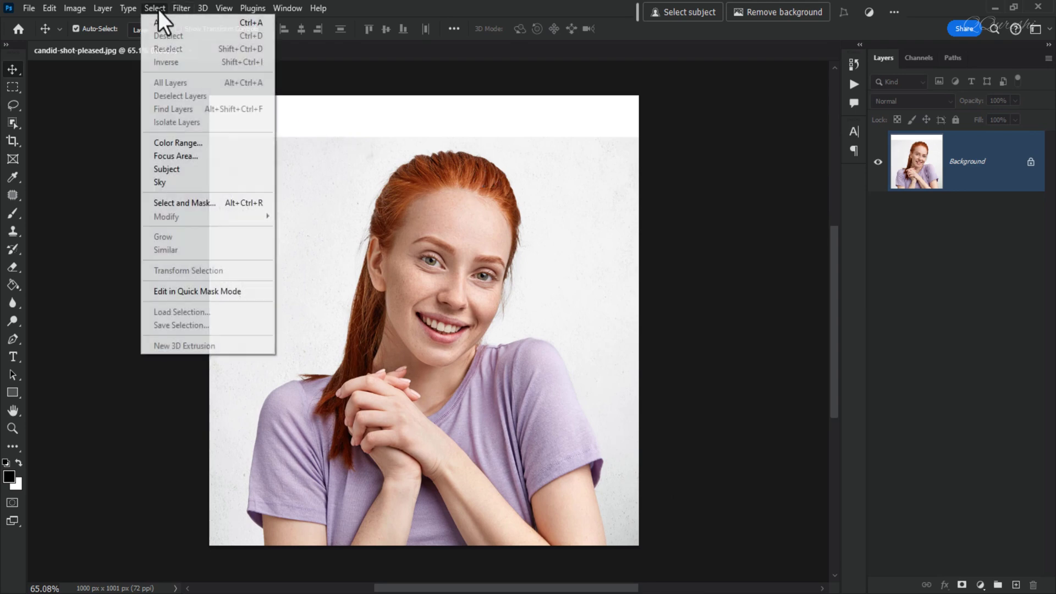
{"action": "left_click", "coordinate": [173, 167]}
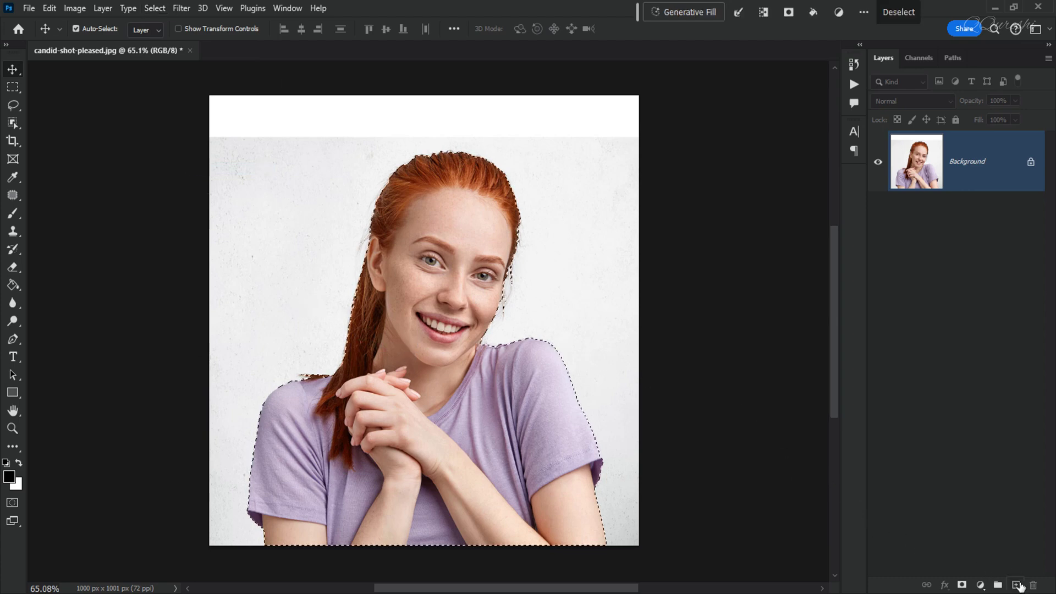
{"action": "left_click", "coordinate": [1016, 584]}
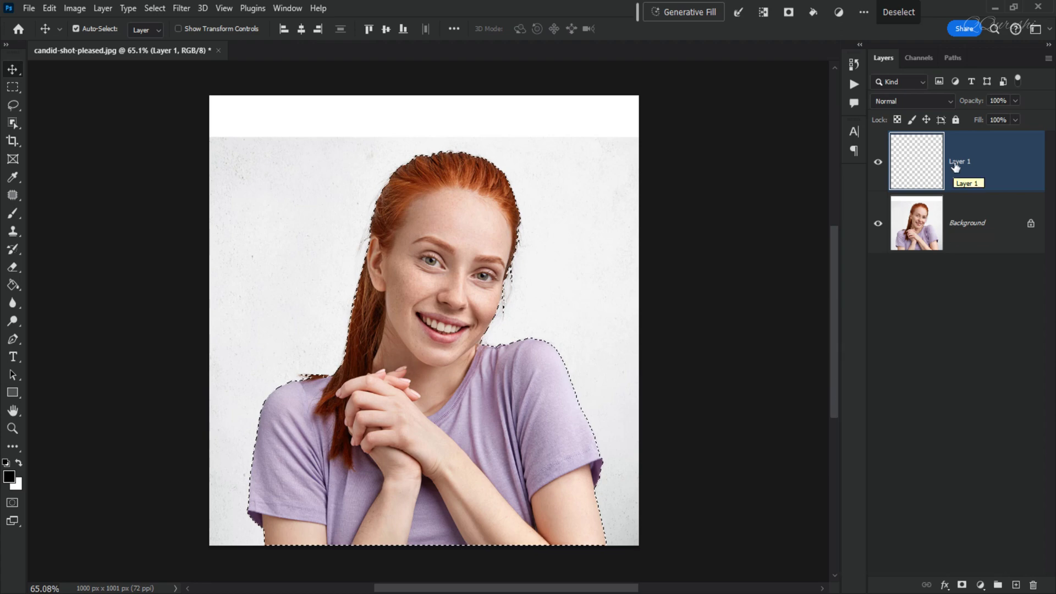
{"action": "double_click", "coordinate": [961, 161]}
{"action": "type", "text": "paint"}
{"action": "key", "text": "Return"}
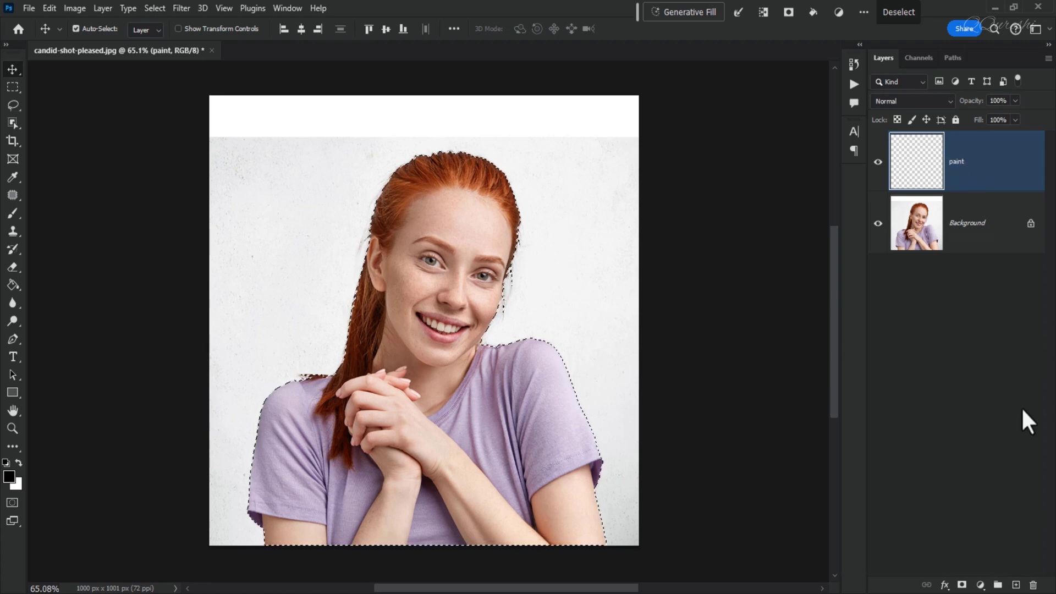
Step: Set the foreground color to blue 000cff and fill the subject selection on the paint layer with the Paint Bucket
{"action": "left_click", "coordinate": [9, 477]}
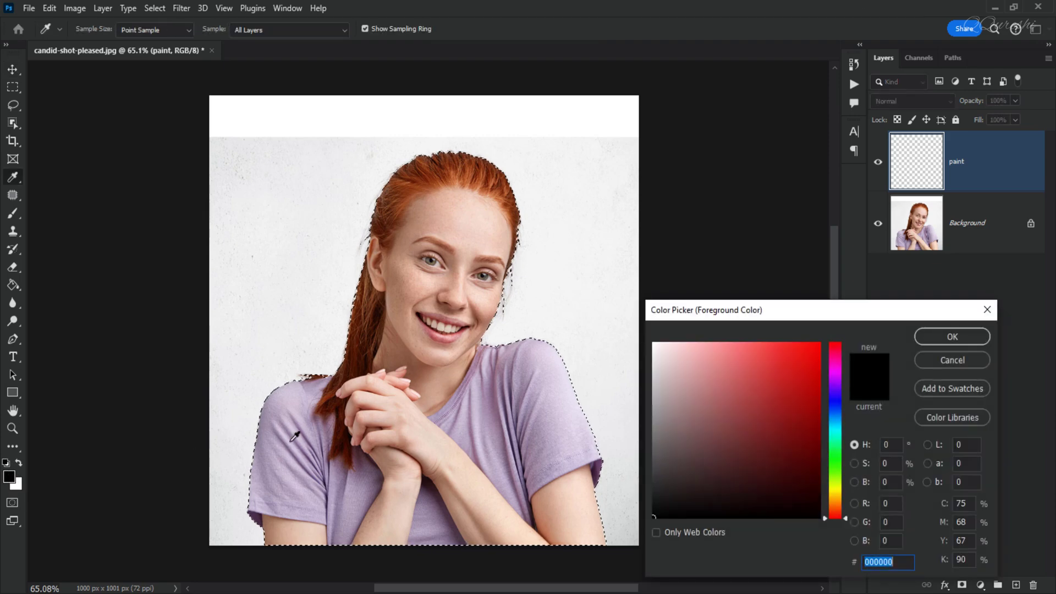
{"action": "left_click", "coordinate": [833, 402]}
{"action": "left_click_drag", "start_coordinate": [812, 398], "coordinate": [845, 303]}
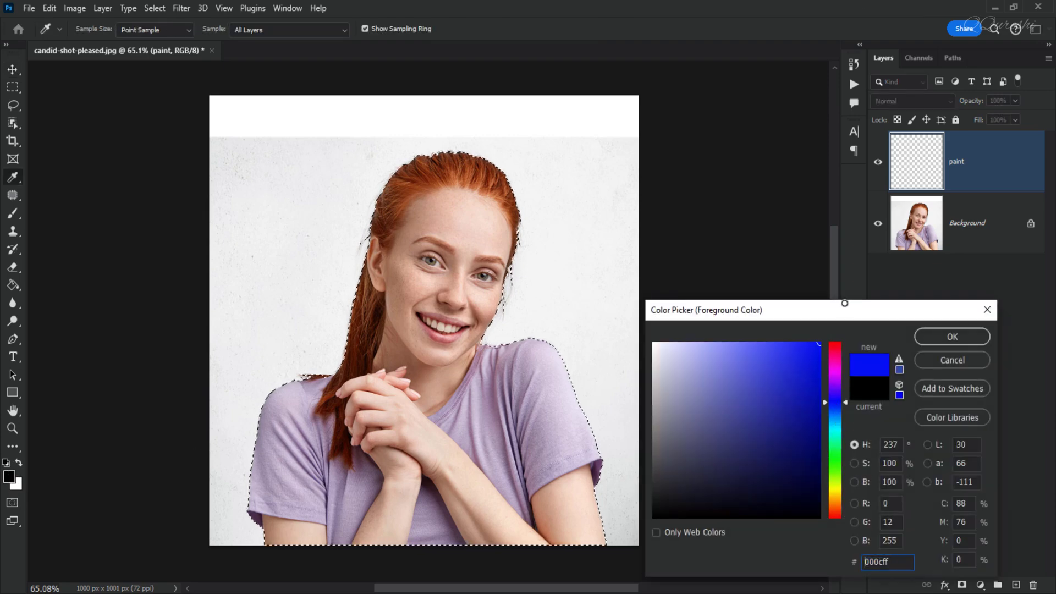
{"action": "left_click", "coordinate": [935, 336]}
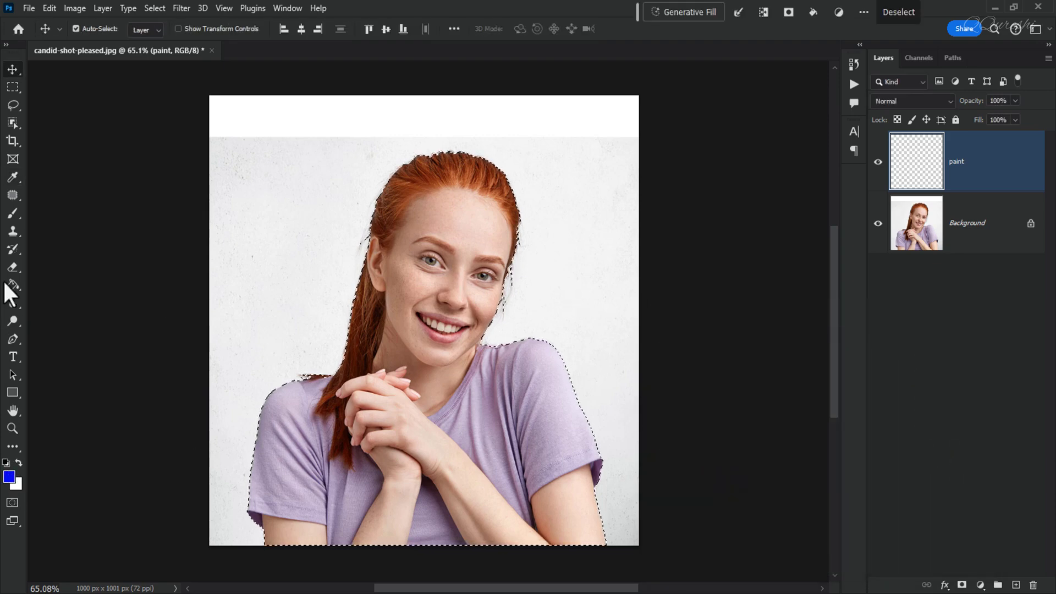
{"action": "left_click", "coordinate": [12, 284]}
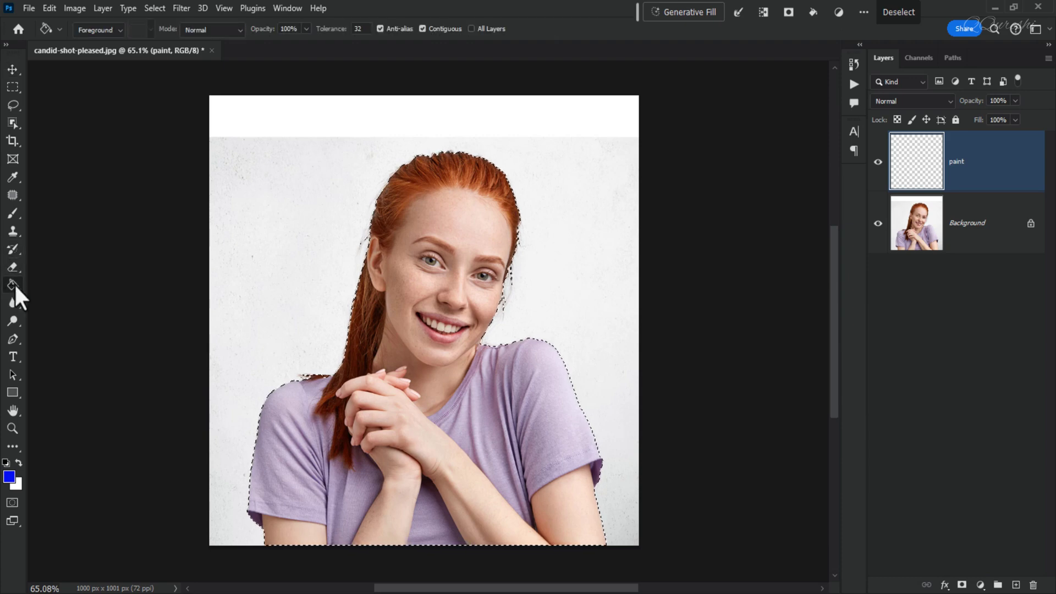
{"action": "left_click", "coordinate": [438, 265]}
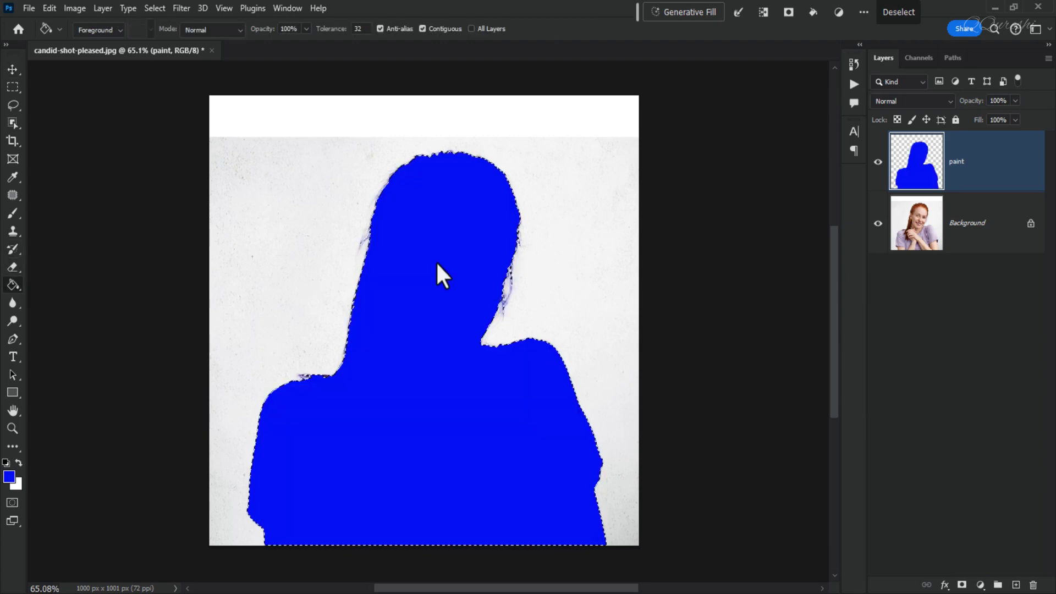
Step: Erase the lower edge of the blue fill with a 300 px soft eraser and deselect
{"action": "left_click", "coordinate": [12, 269]}
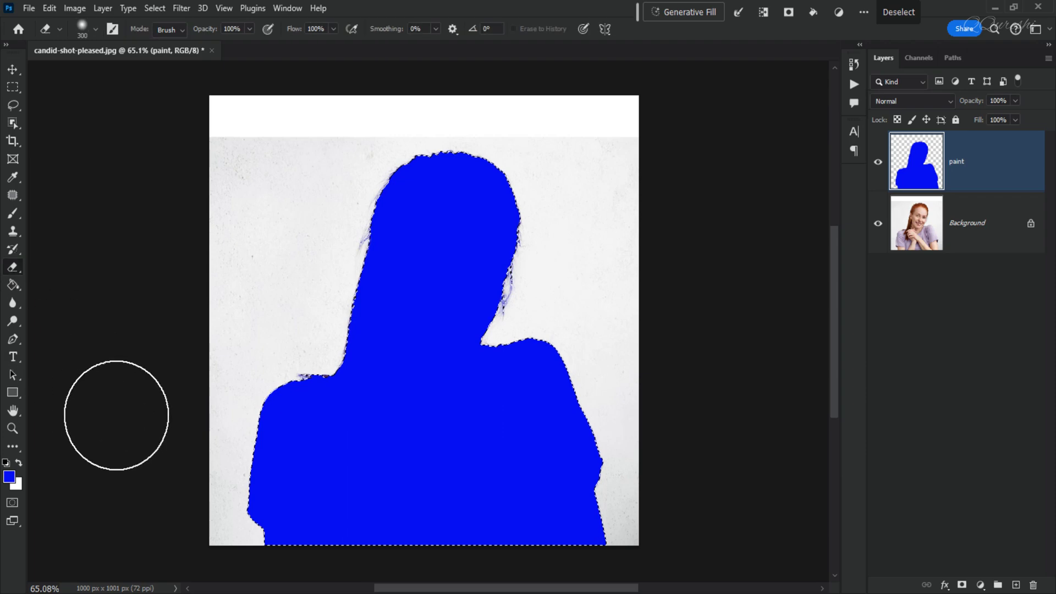
{"action": "left_click_drag", "start_coordinate": [212, 537], "coordinate": [267, 552]}
{"action": "mouse_move", "coordinate": [379, 574]}
{"action": "left_mouse_down"}
{"action": "mouse_move", "coordinate": [566, 583]}
{"action": "mouse_move", "coordinate": [662, 523]}
{"action": "mouse_move", "coordinate": [676, 532]}
{"action": "left_mouse_up"}
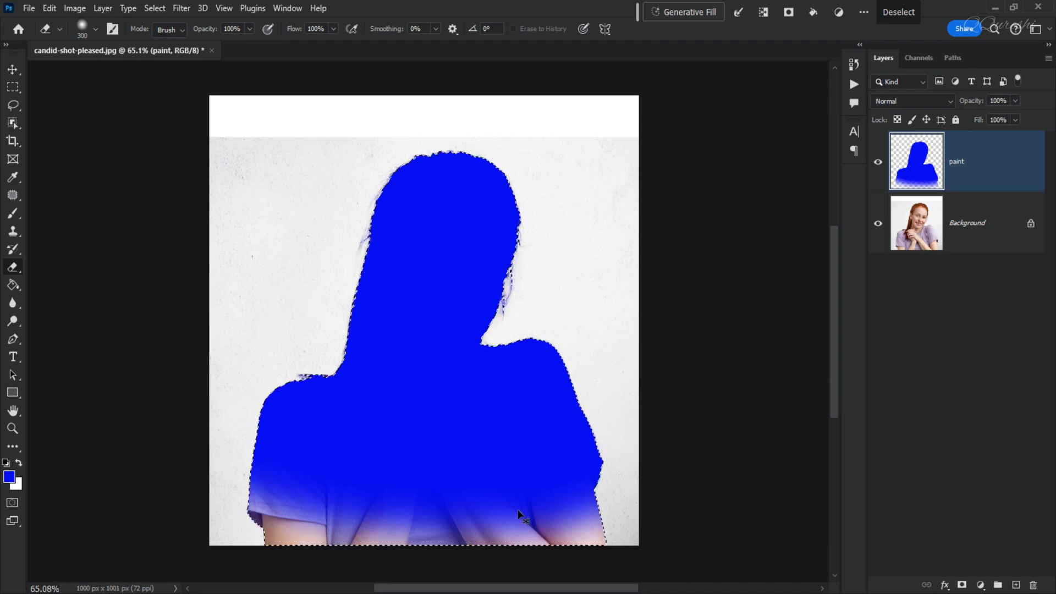
{"action": "key", "text": "ctrl+d"}
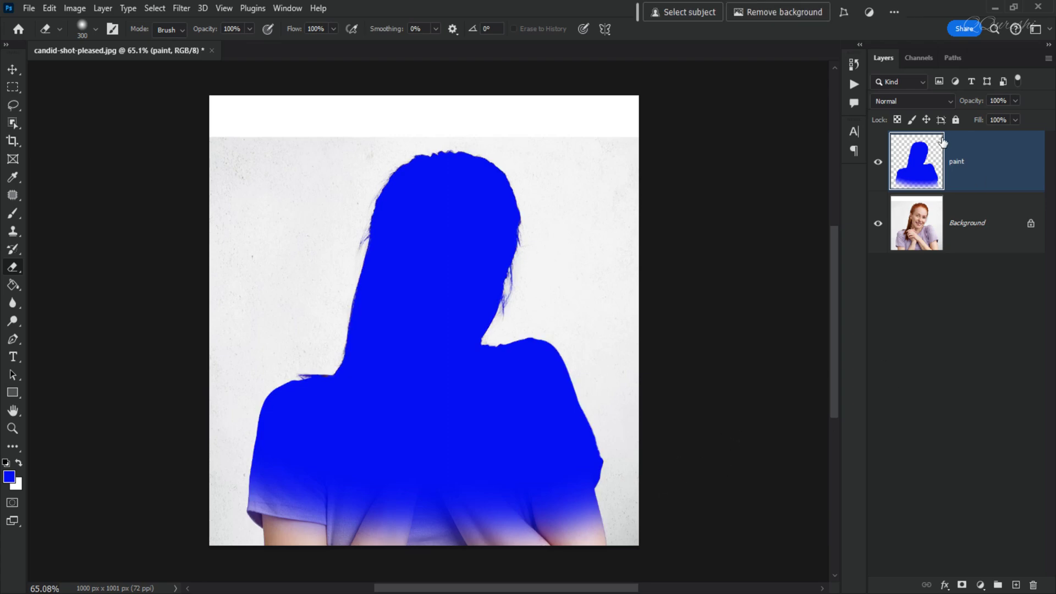
Step: Hide the paint layer and reset the foreground and background colors to their defaults
{"action": "left_click", "coordinate": [878, 164]}
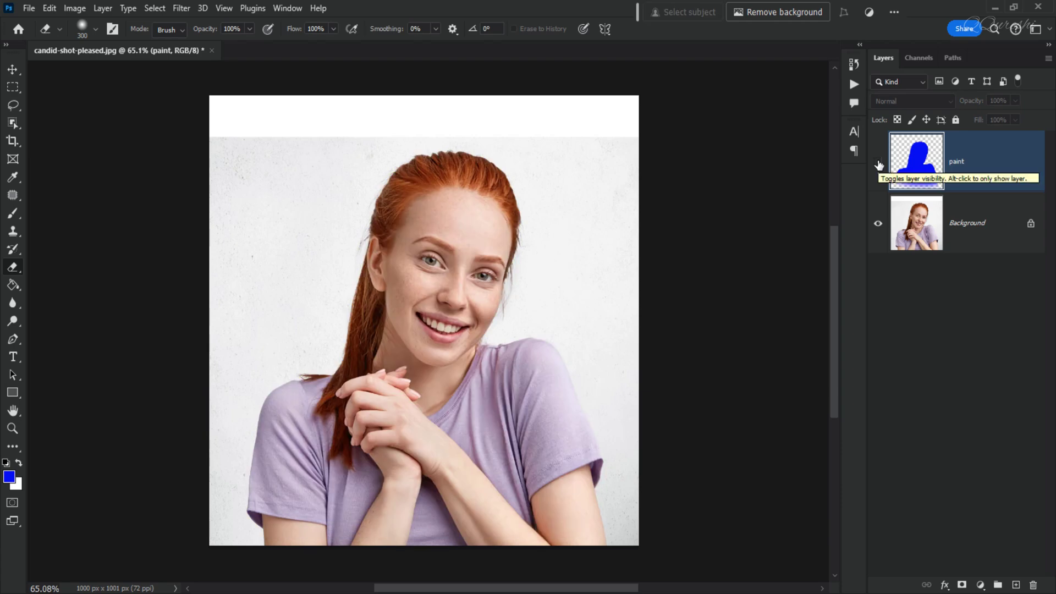
{"action": "key", "text": "d"}
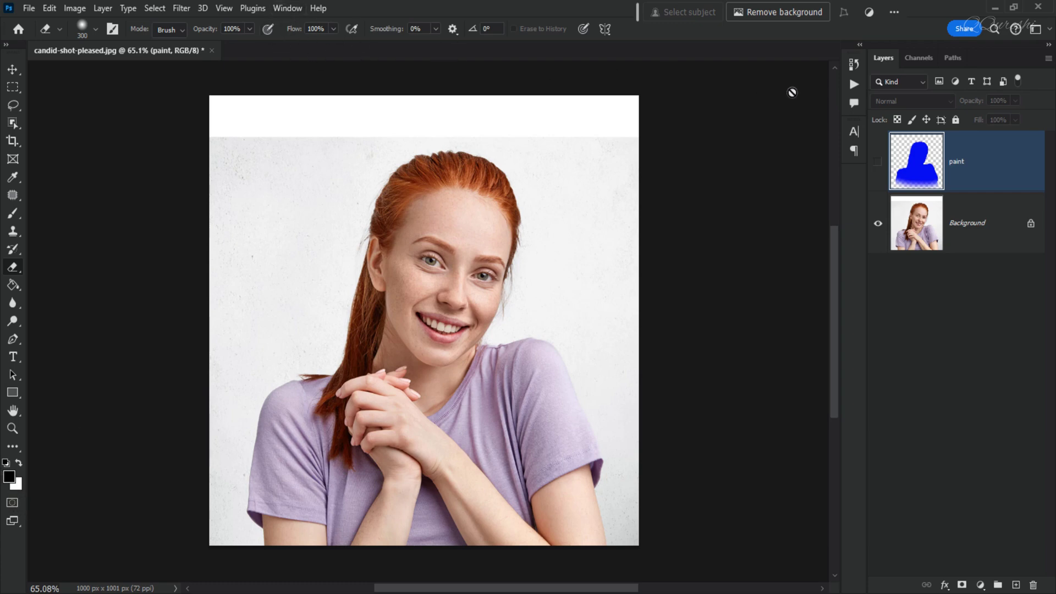
Step: Run the Play me action from the Line Watercolor Photoshop Action set
{"action": "left_click", "coordinate": [851, 83]}
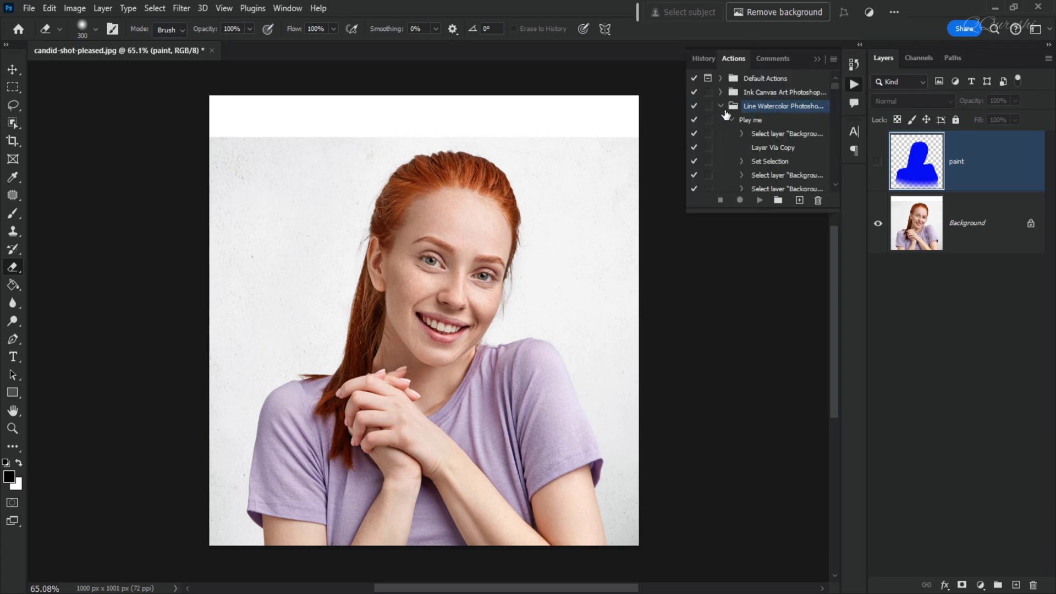
{"action": "left_click", "coordinate": [731, 120]}
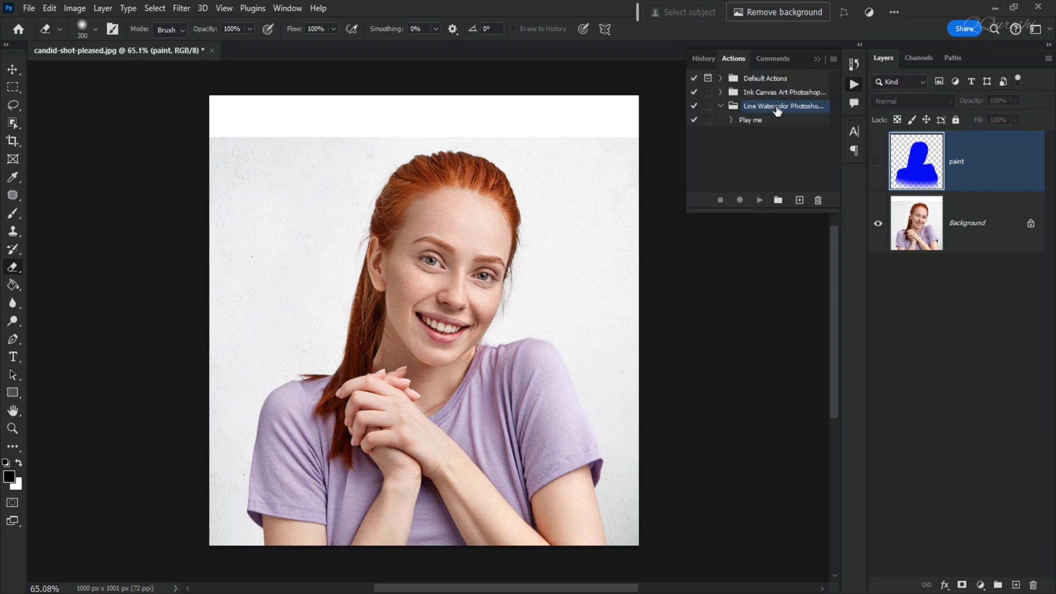
{"action": "left_click", "coordinate": [743, 121]}
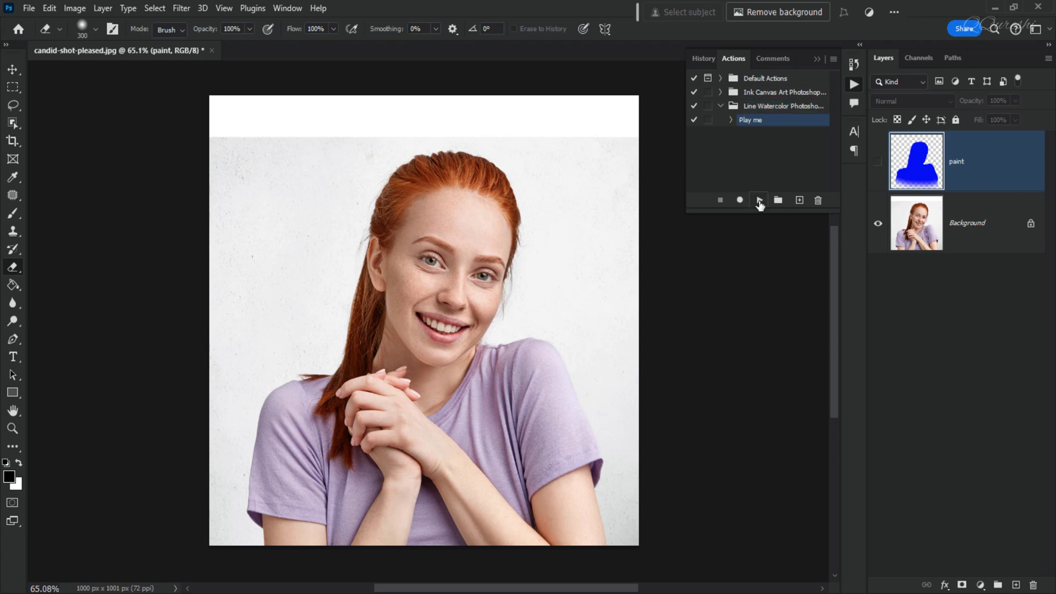
{"action": "left_click", "coordinate": [759, 201]}
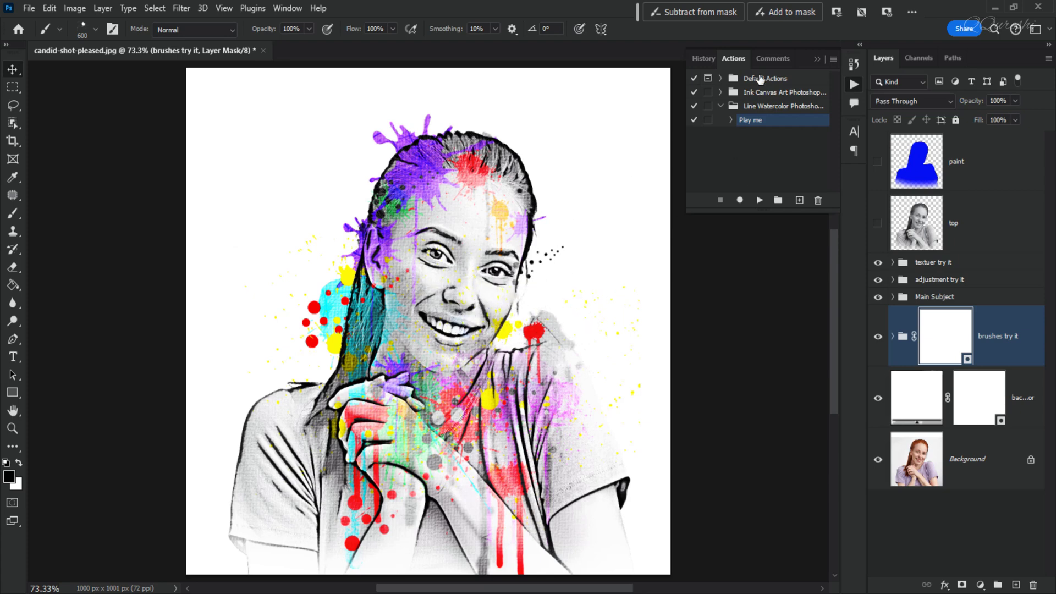
{"action": "left_click", "coordinate": [817, 58]}
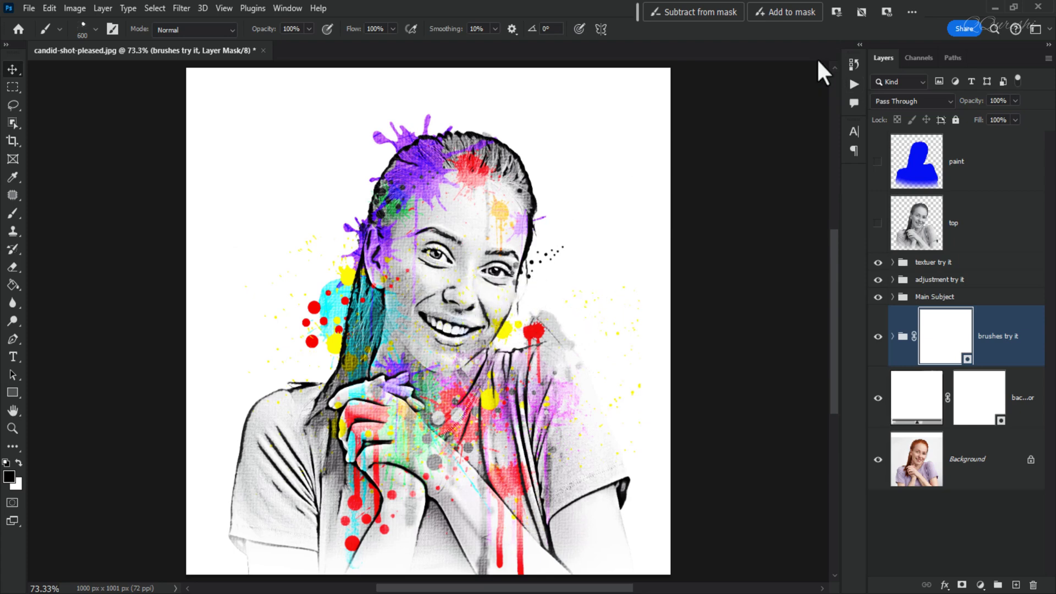
Step: Examine the layers inside the textuer try it and adjustment try it groups, including the tx 1 texture
{"action": "left_click", "coordinate": [892, 263]}
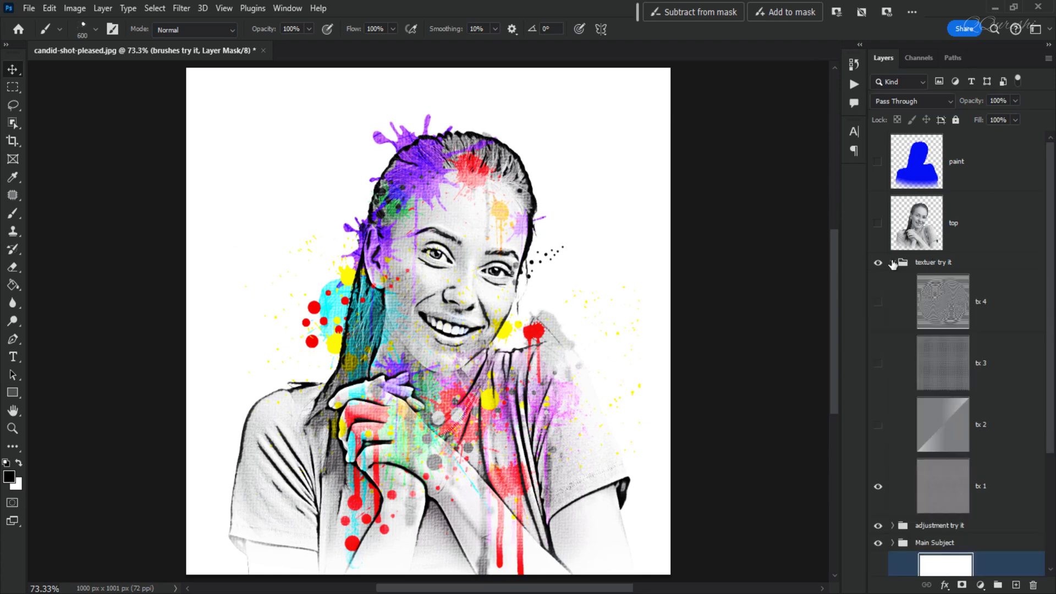
{"action": "left_click", "coordinate": [878, 488]}
{"action": "left_click", "coordinate": [893, 263]}
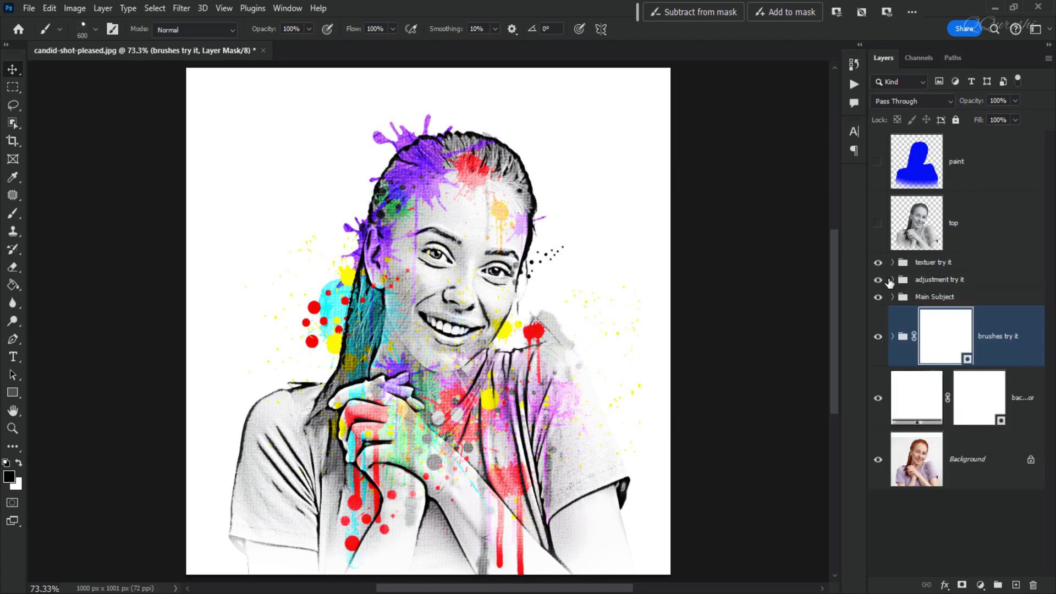
{"action": "left_click", "coordinate": [891, 280]}
{"action": "left_click", "coordinate": [892, 280]}
Step: Compare the artwork with and without the Main Subject group and inspect the layers inside it
{"action": "left_click", "coordinate": [879, 298]}
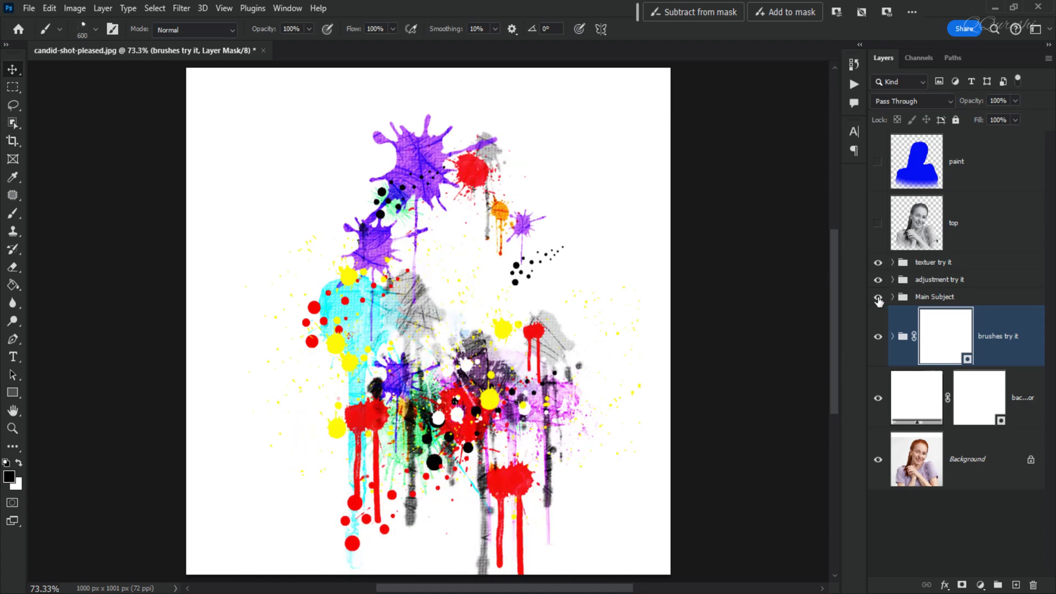
{"action": "left_click", "coordinate": [878, 297]}
{"action": "left_click", "coordinate": [892, 297]}
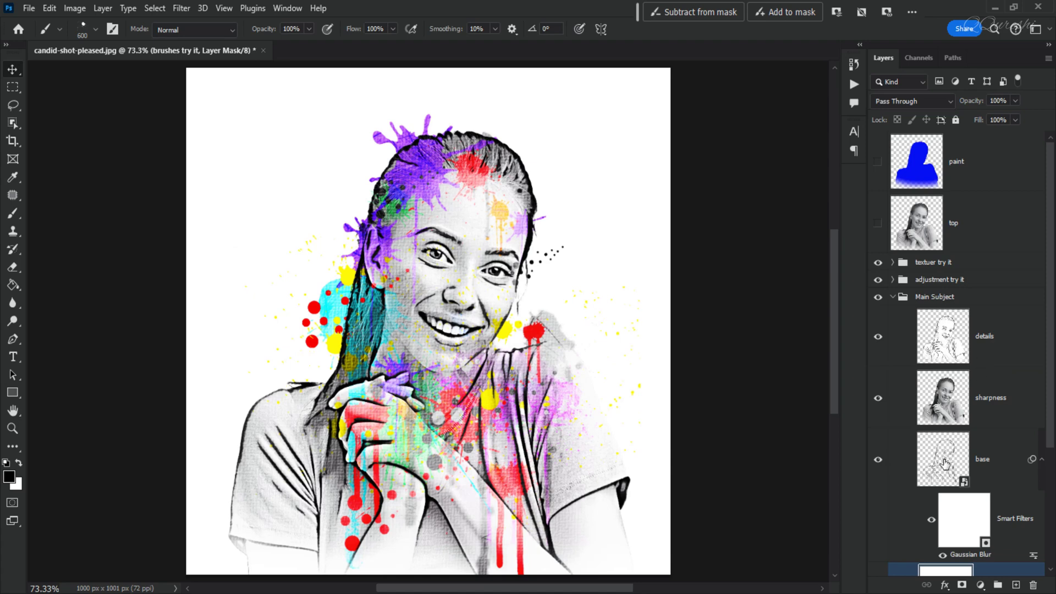
{"action": "left_click", "coordinate": [892, 297]}
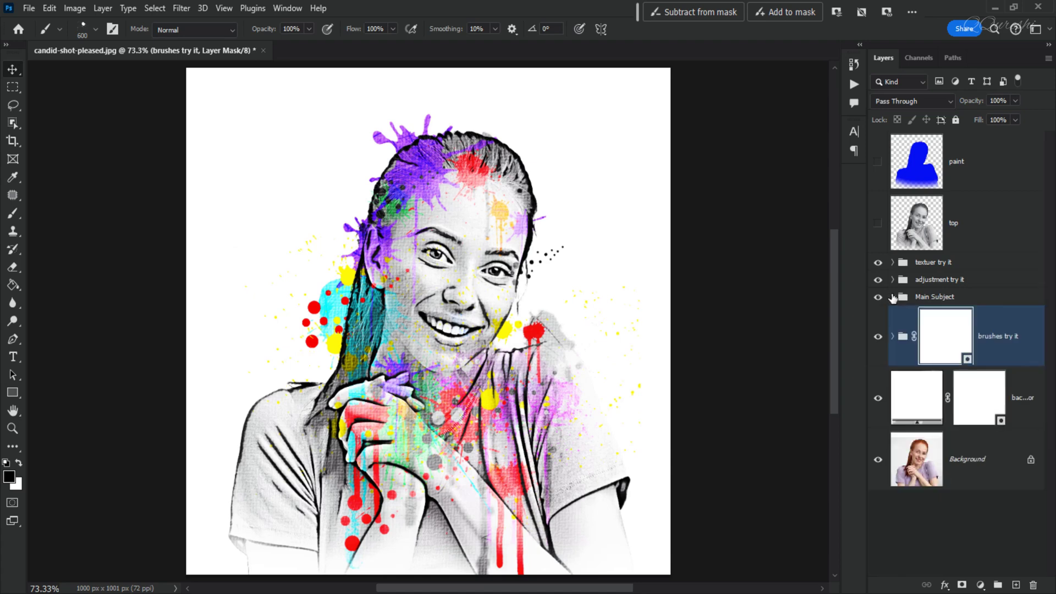
Step: Show the top layer and set its blend mode to Soft Light
{"action": "left_click", "coordinate": [914, 223]}
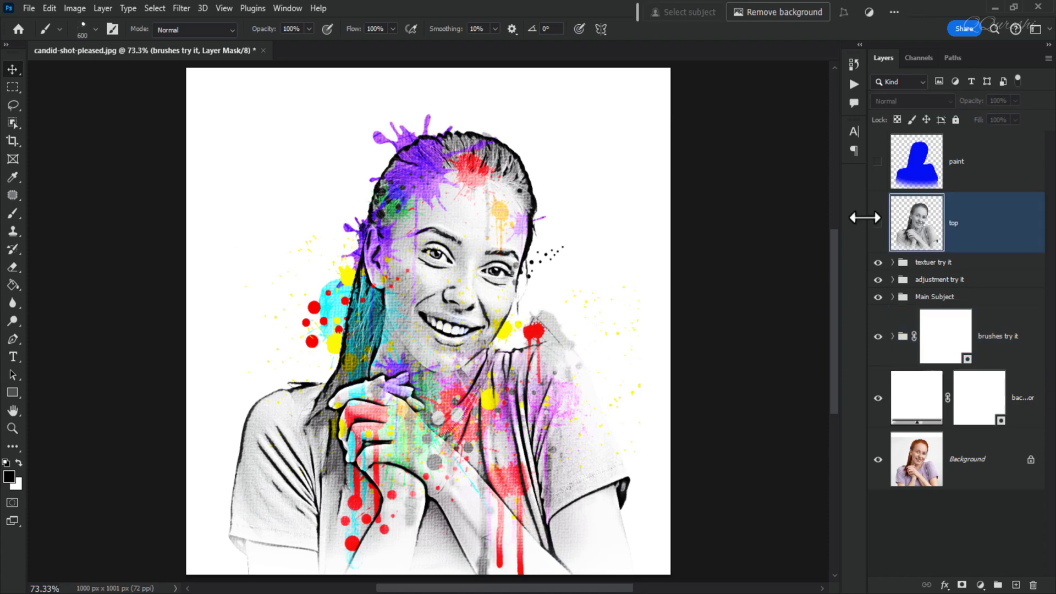
{"action": "left_click", "coordinate": [877, 224]}
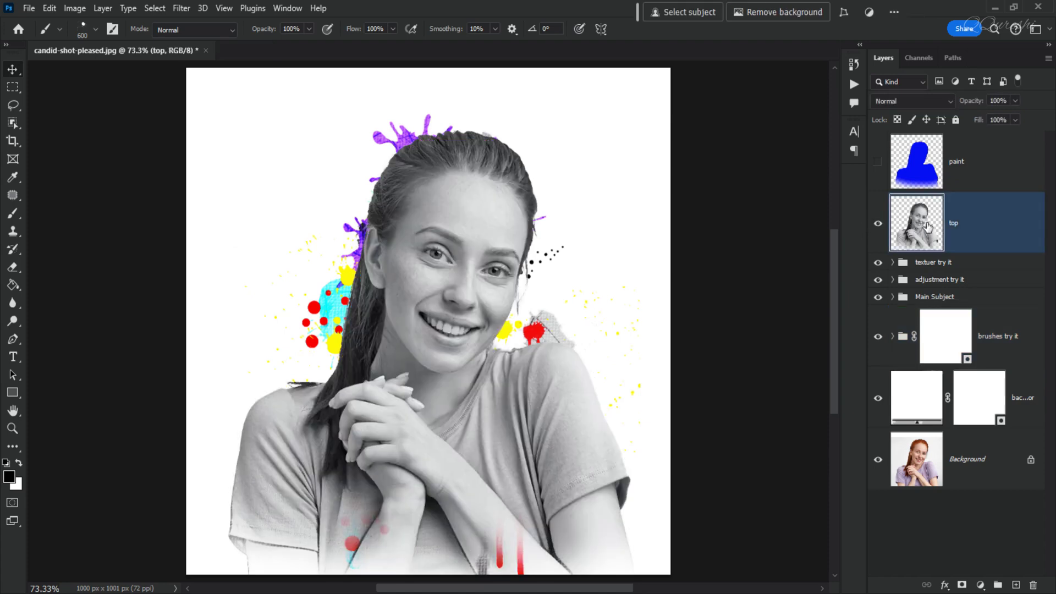
{"action": "left_click", "coordinate": [912, 102]}
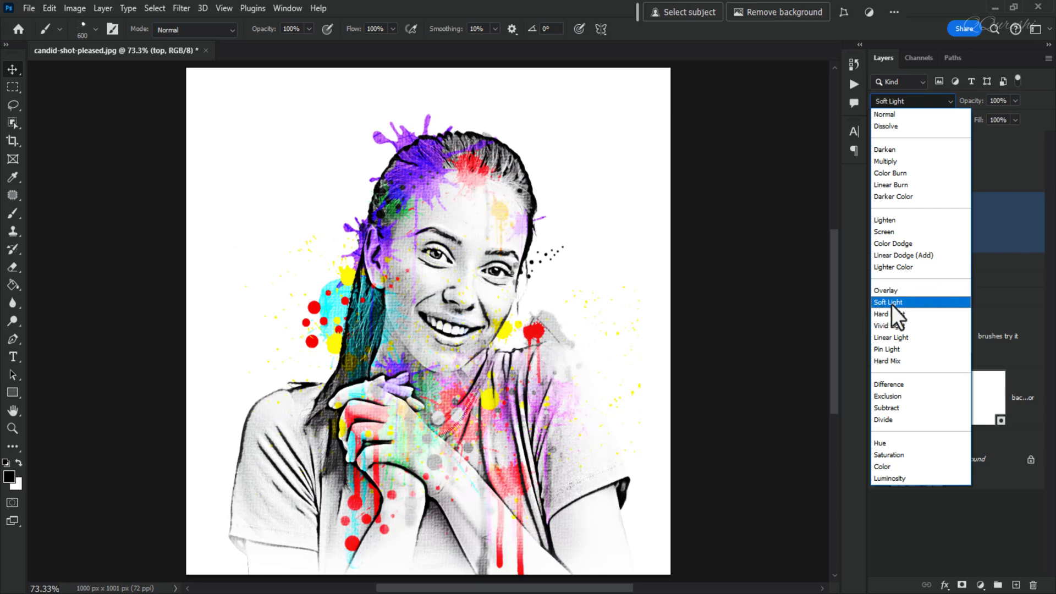
{"action": "left_click", "coordinate": [892, 304]}
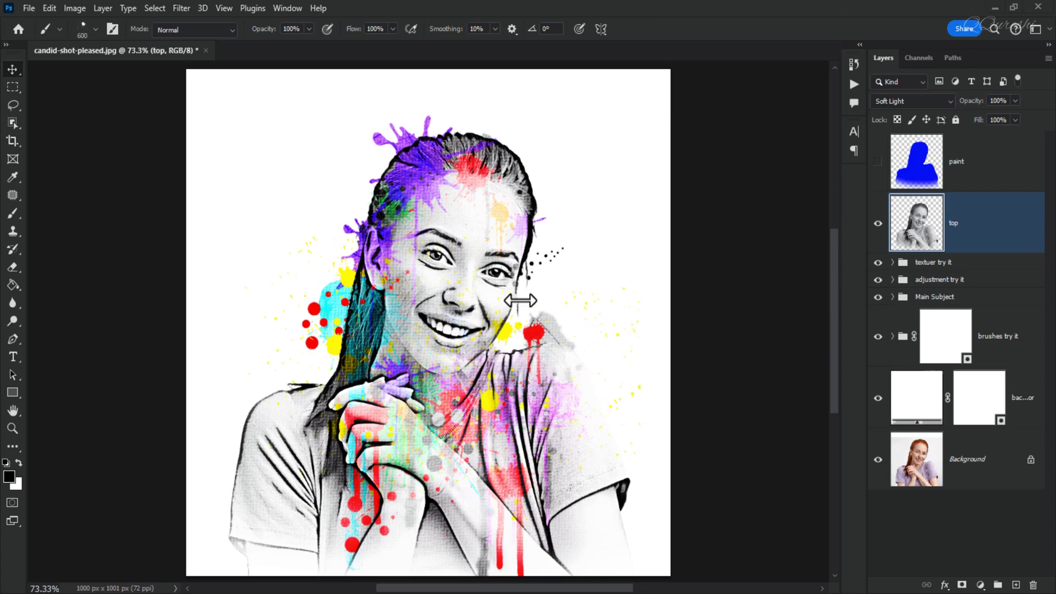
Step: Duplicate the Background layer and move the copy into the Main Subject group, between the details and sharpness layers
{"action": "left_click", "coordinate": [965, 461]}
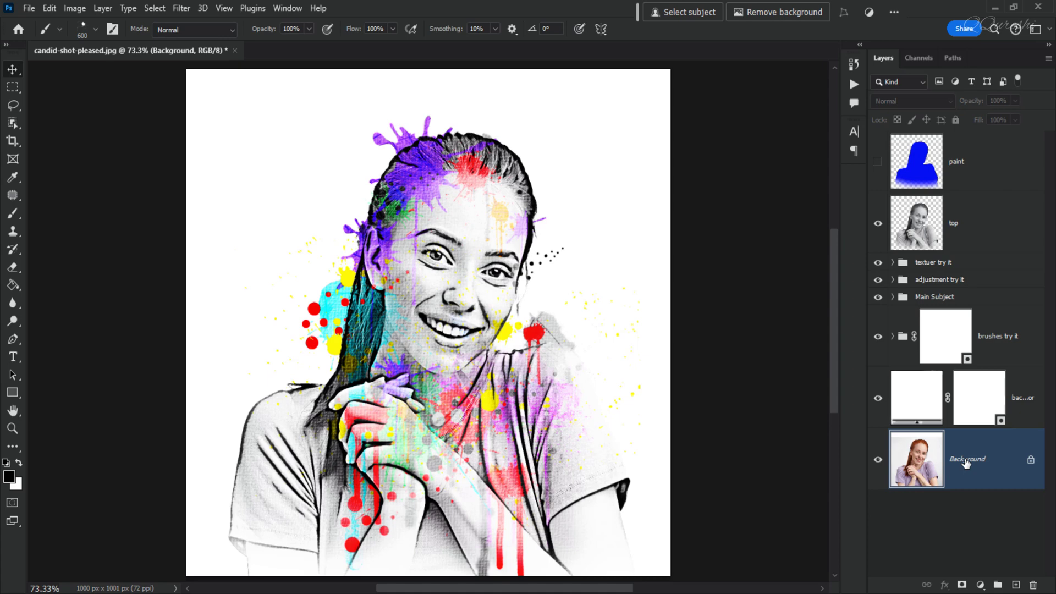
{"action": "key", "text": "ctrl+j"}
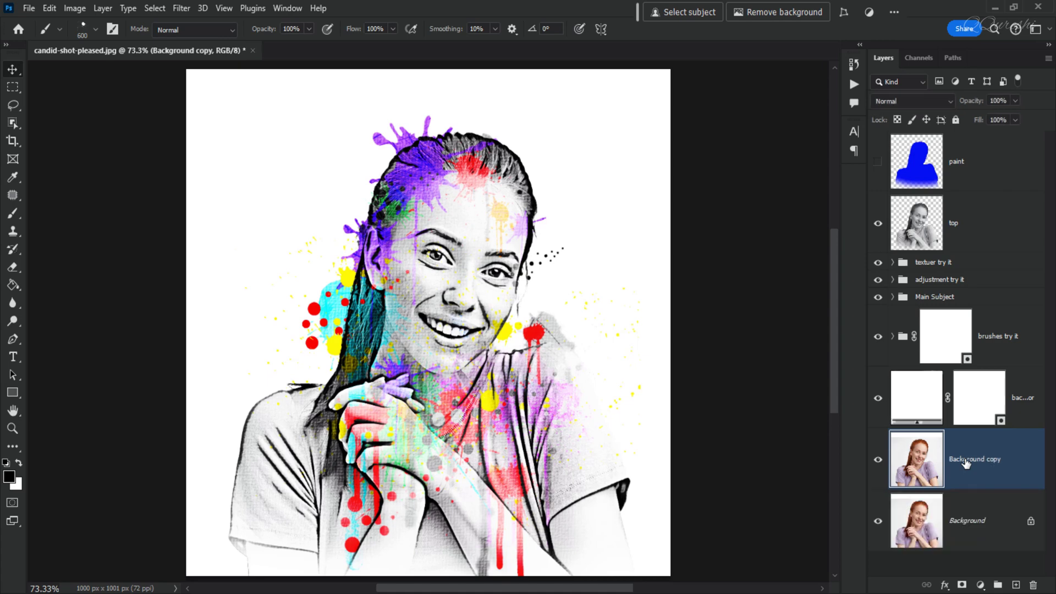
{"action": "left_click", "coordinate": [892, 298]}
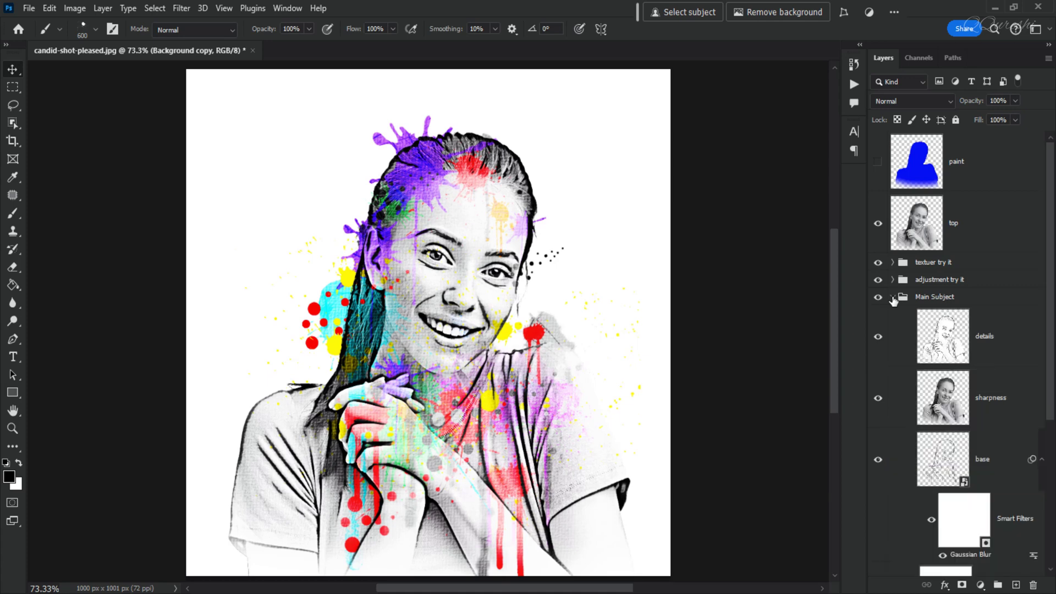
{"action": "scroll", "coordinate": [918, 391], "scroll_direction": "down", "scroll_amount": 5}
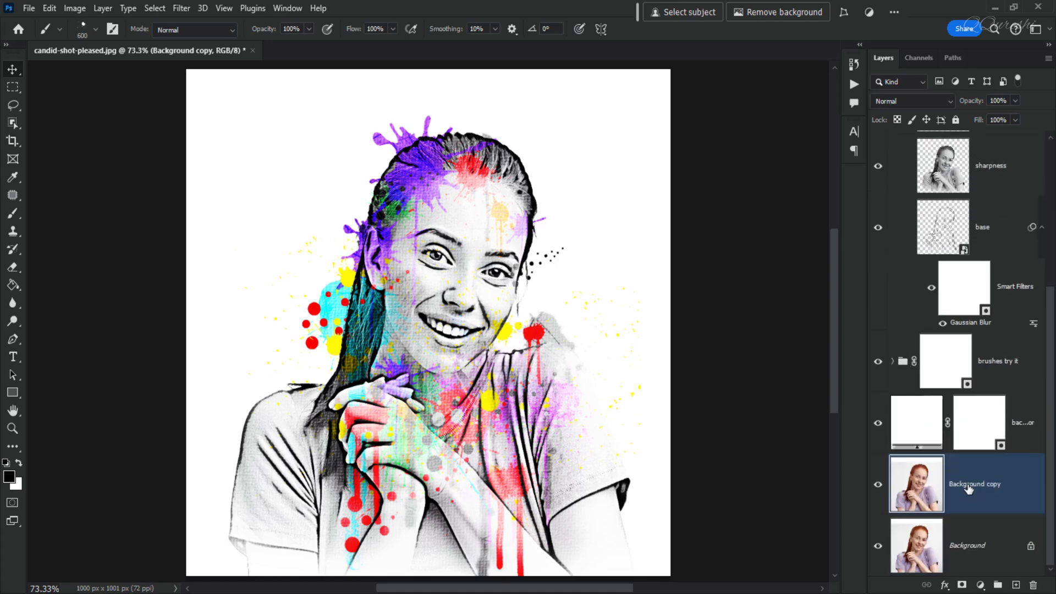
{"action": "left_click_drag", "start_coordinate": [903, 483], "coordinate": [972, 141]}
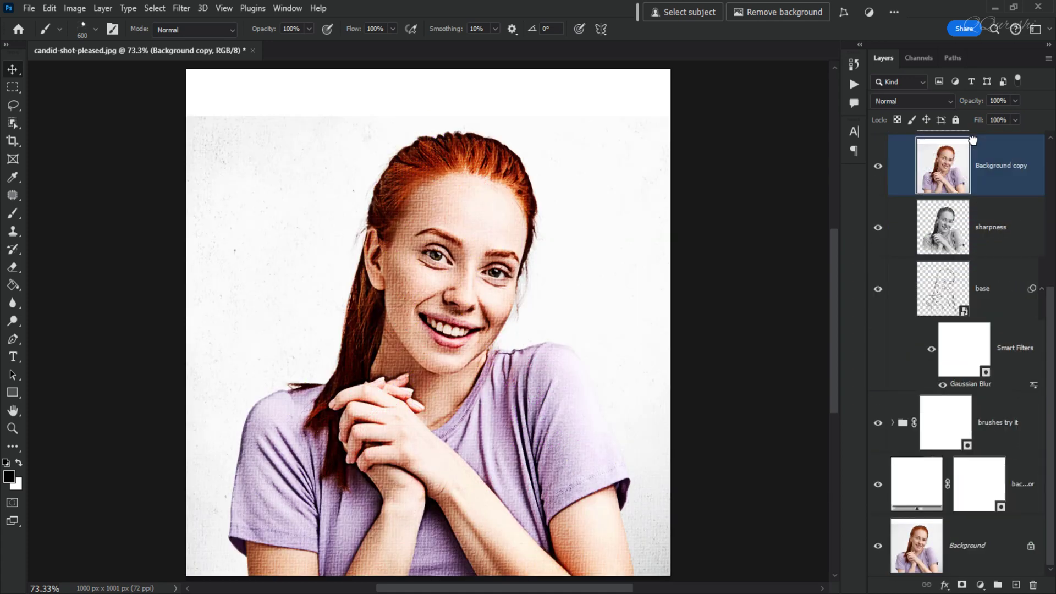
{"action": "scroll", "coordinate": [940, 251], "scroll_direction": "up", "scroll_amount": 2}
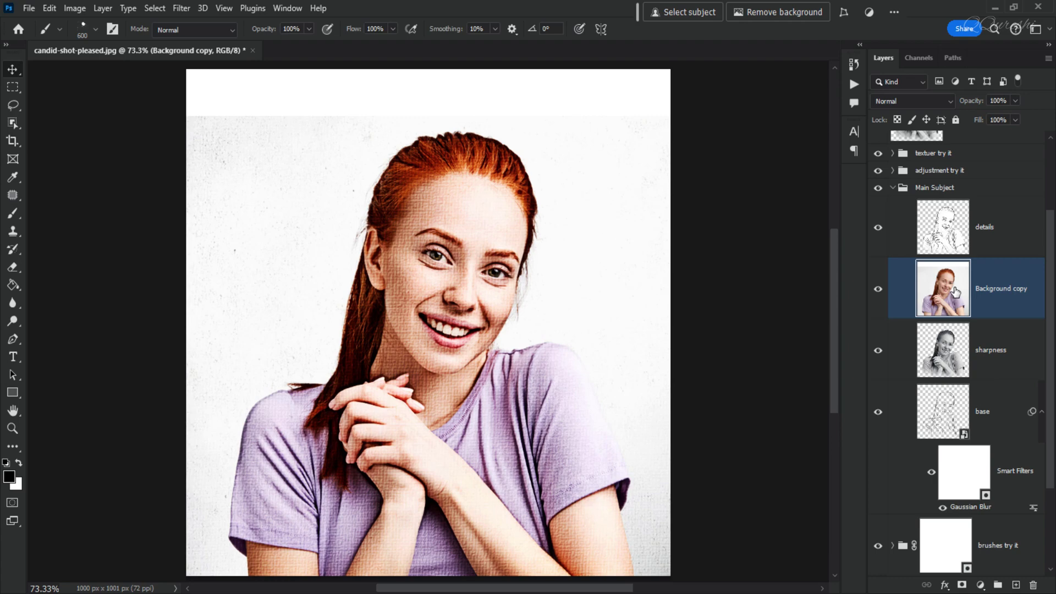
Step: Blend the Background copy layer with Soft Light and collapse the Main Subject group
{"action": "left_click", "coordinate": [900, 103]}
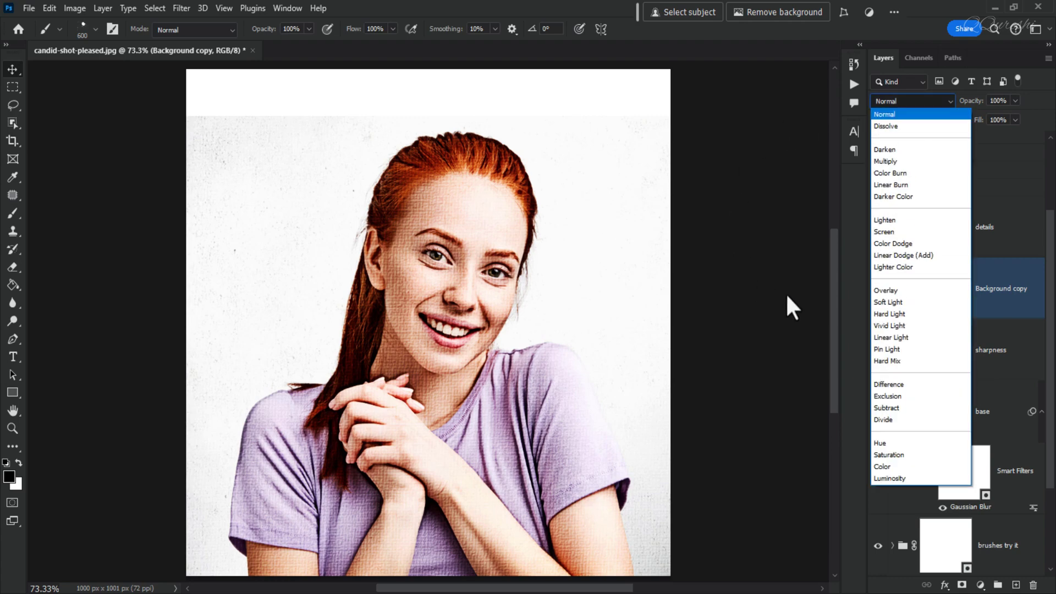
{"action": "left_click", "coordinate": [889, 302]}
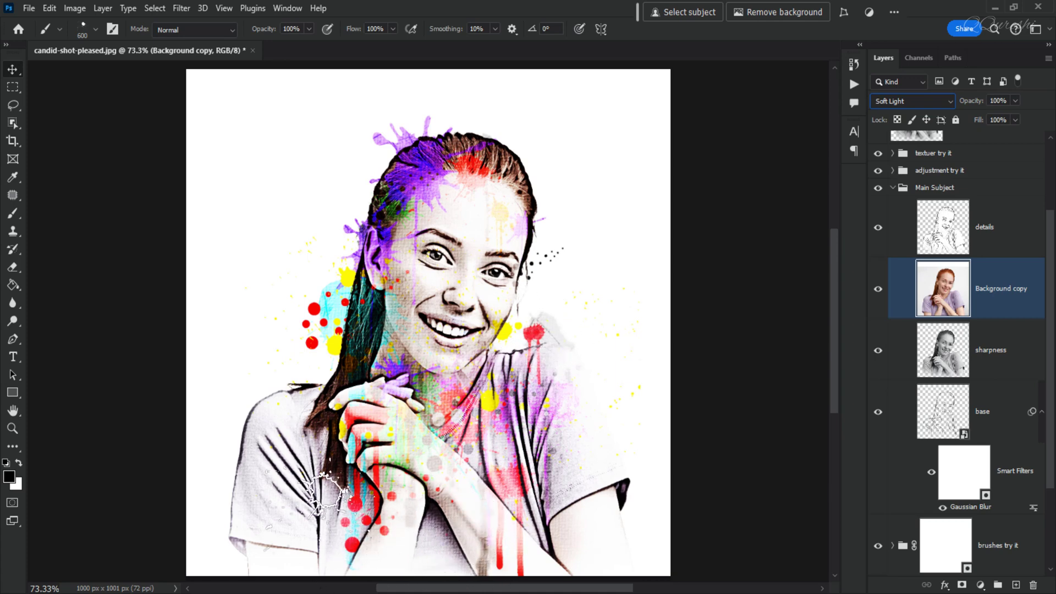
{"action": "left_click", "coordinate": [903, 187]}
{"action": "left_click", "coordinate": [892, 188]}
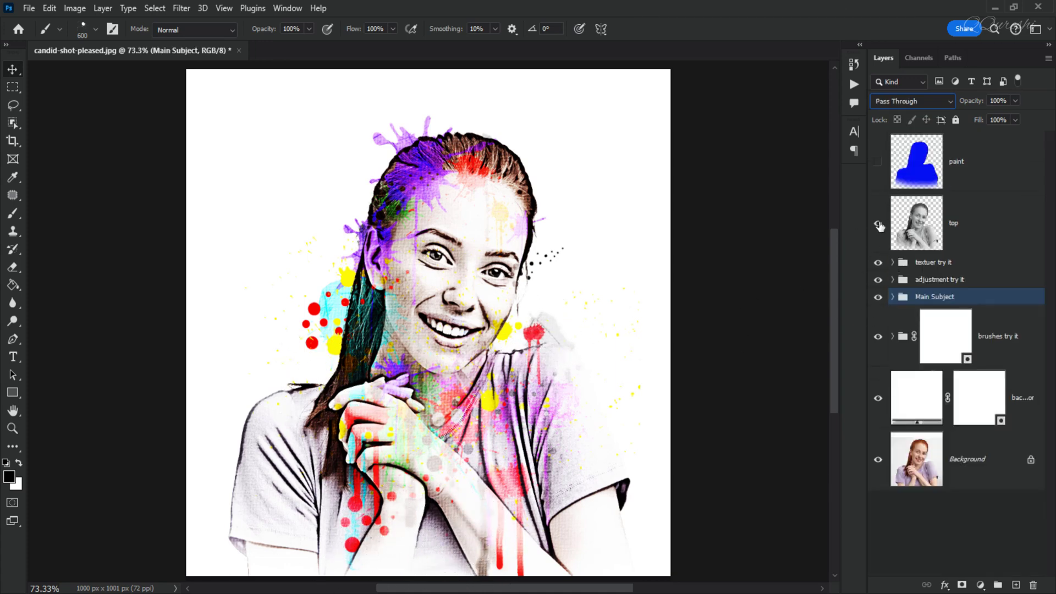
Step: Check the top layer's effect by toggling its visibility and view the list of loaded action sets
{"action": "left_click", "coordinate": [878, 224]}
{"action": "left_click", "coordinate": [853, 85]}
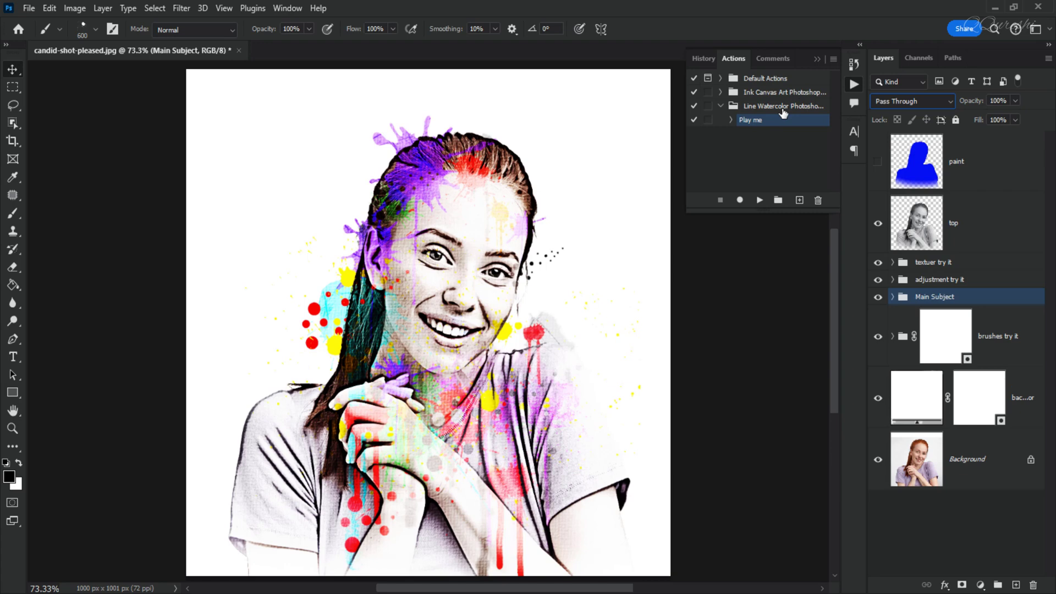
{"action": "left_click", "coordinate": [816, 59]}
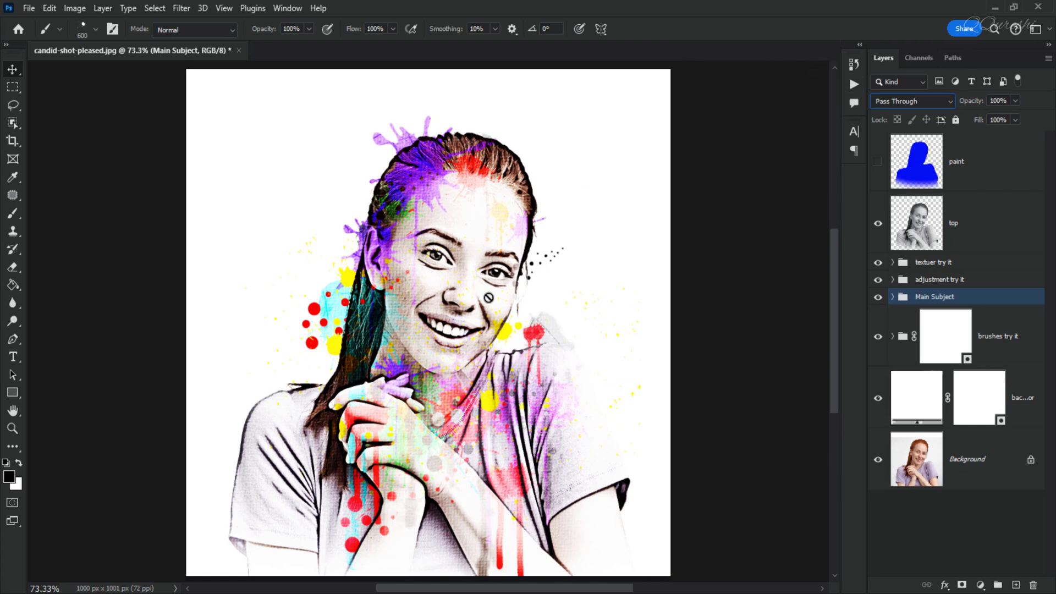